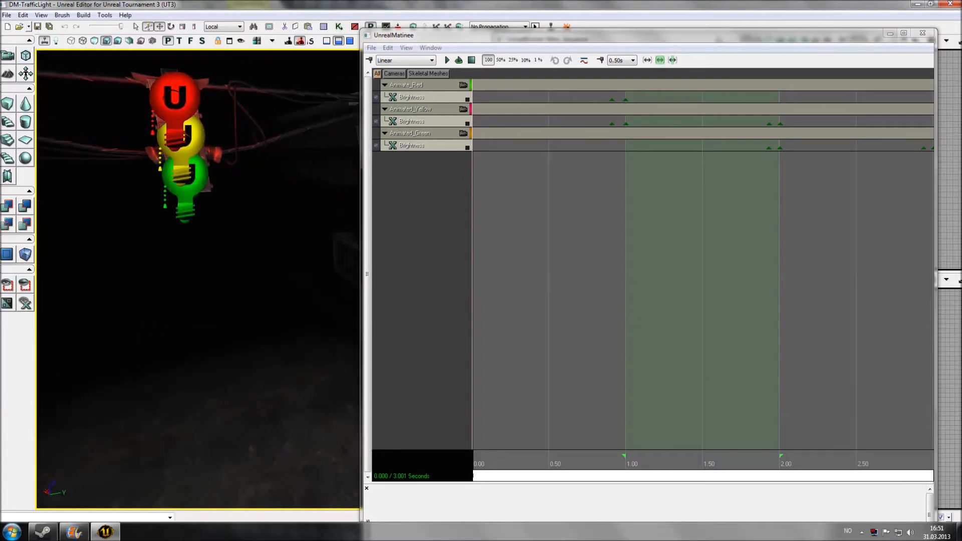
Close the Matinee editor, check that bLooping is enabled on the Matinee node, and close Kismet
{"action": "left_click_drag", "start_coordinate": [424, 36], "coordinate": [377, 48]}
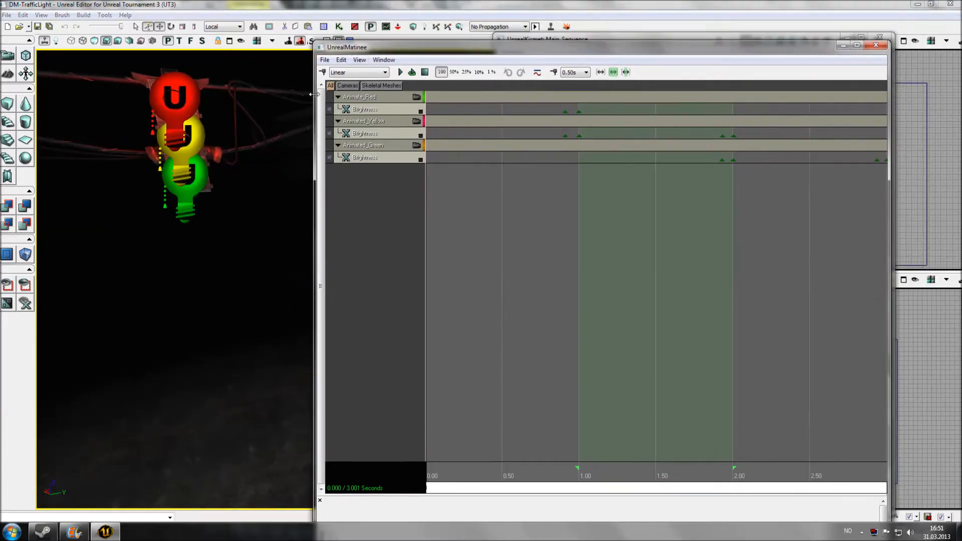
{"action": "left_click", "coordinate": [876, 45]}
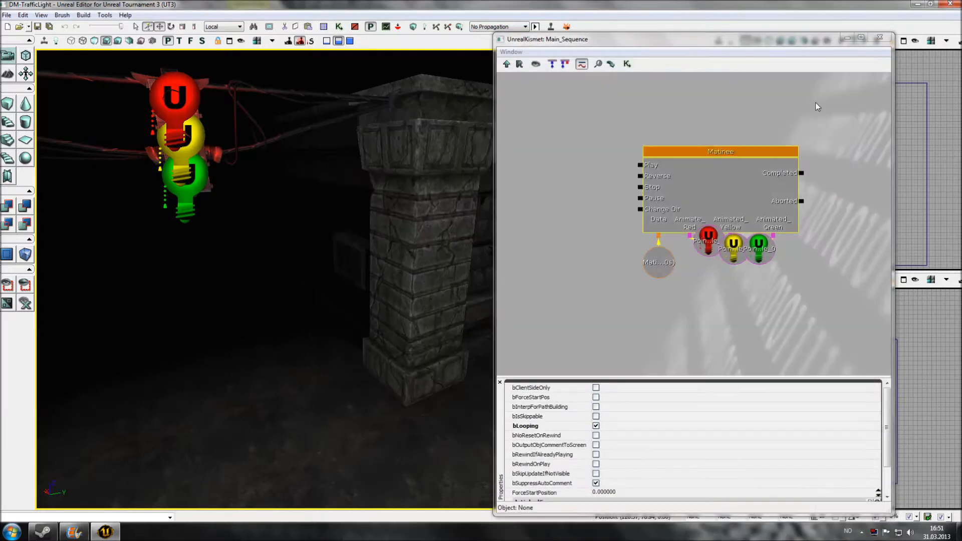
{"action": "left_click_drag", "start_coordinate": [687, 125], "coordinate": [597, 122]}
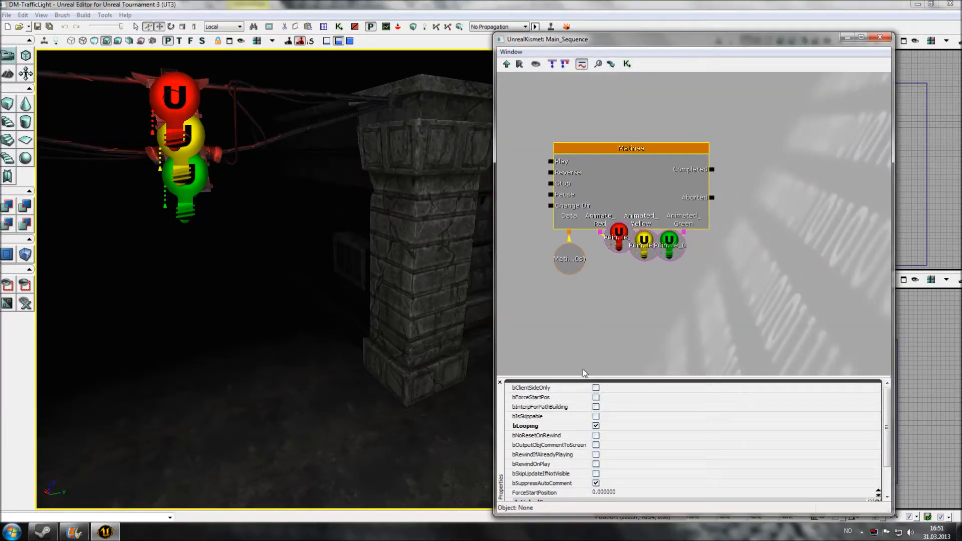
{"action": "mouse_move", "coordinate": [528, 430]}
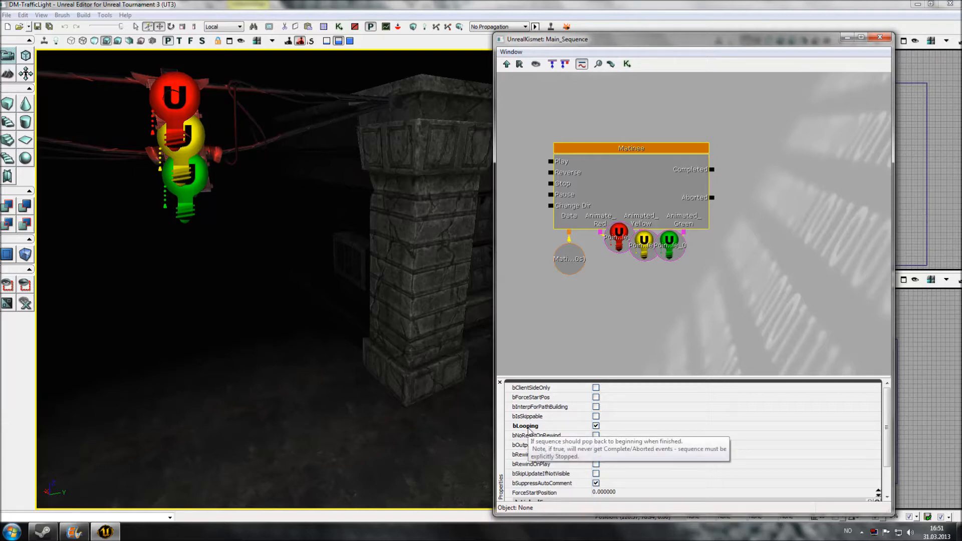
{"action": "left_click", "coordinate": [595, 425]}
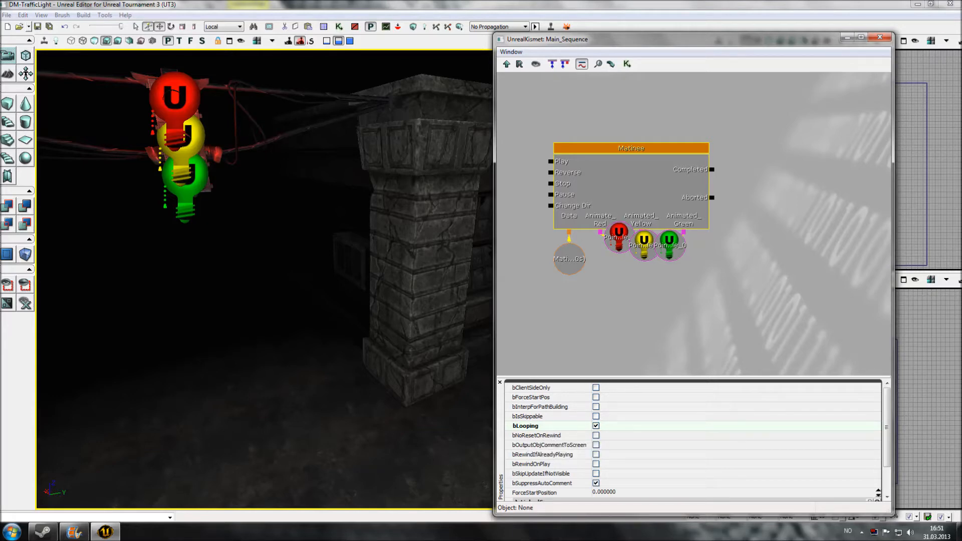
{"action": "left_click_drag", "start_coordinate": [539, 153], "coordinate": [568, 154]}
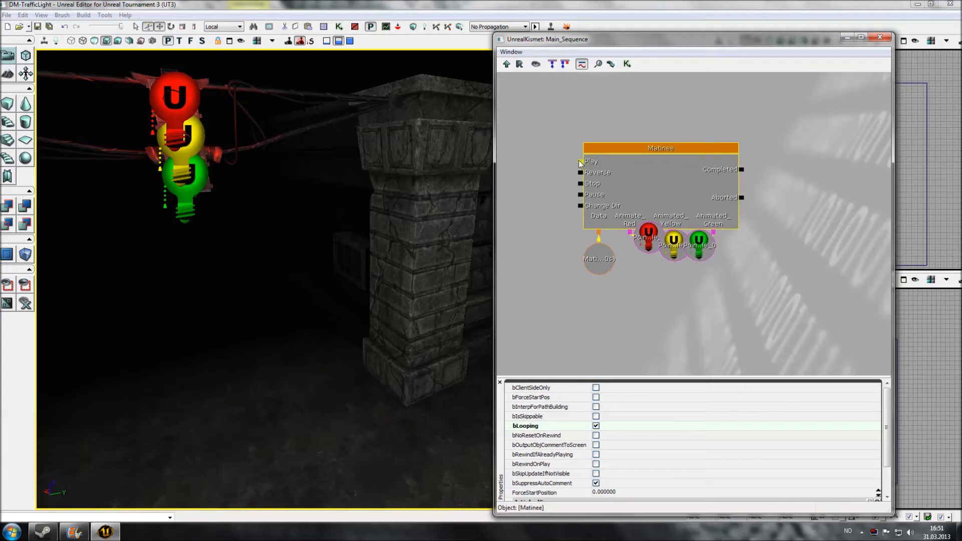
{"action": "left_click", "coordinate": [880, 38]}
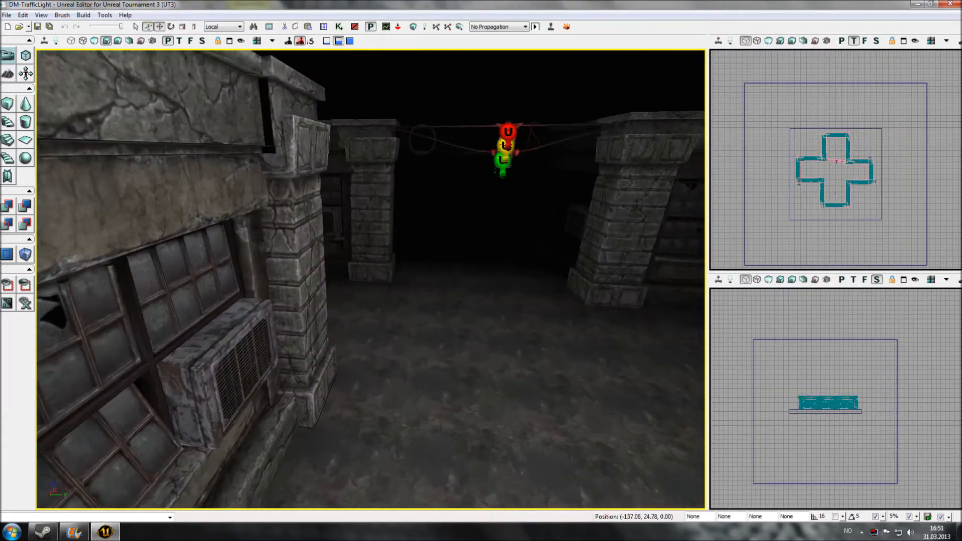
Add a Trigger actor at the stone pillar beside the building's windows
{"action": "right_click_drag", "start_coordinate": [370, 279], "coordinate": [311, 271]}
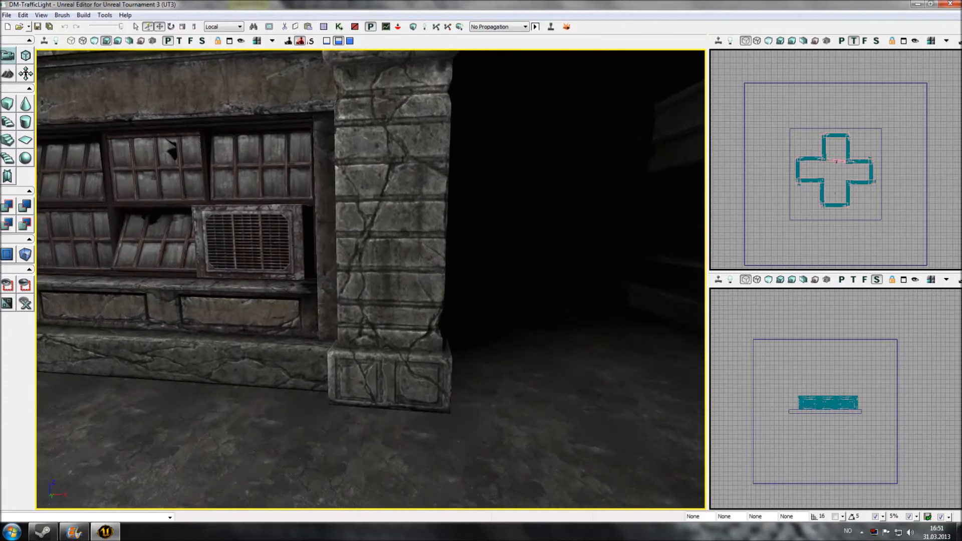
{"action": "left_click", "coordinate": [320, 260]}
{"action": "right_click", "coordinate": [381, 271]}
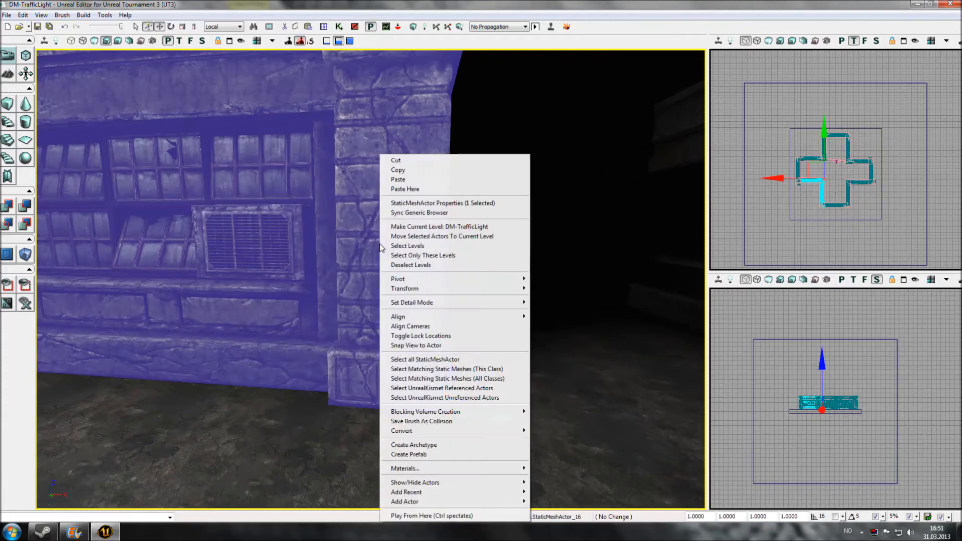
{"action": "mouse_move", "coordinate": [428, 502]}
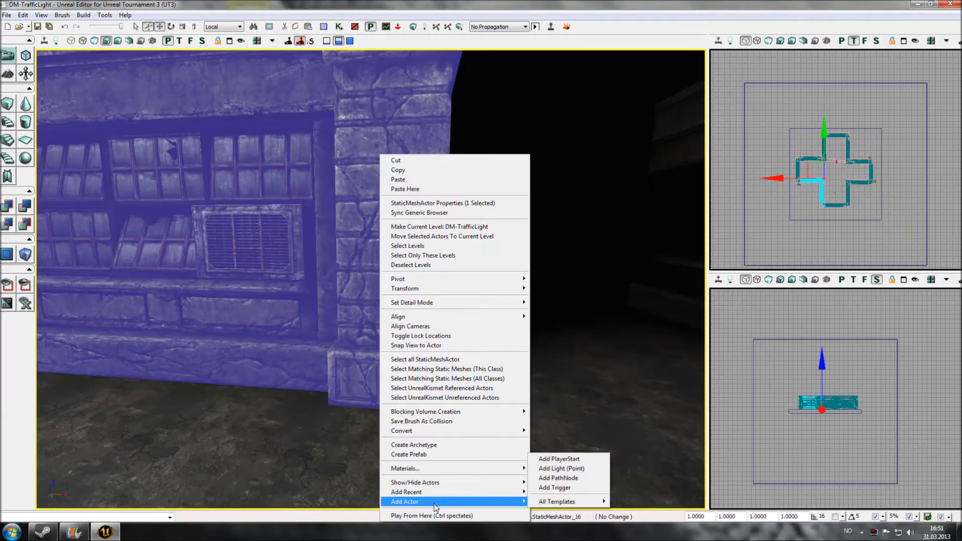
{"action": "left_click", "coordinate": [566, 488]}
{"action": "left_click_drag", "start_coordinate": [501, 351], "coordinate": [546, 331]}
Show the collision outlines and scale the trigger to widen its collision cylinder around the pillar
{"action": "key", "text": "c"}
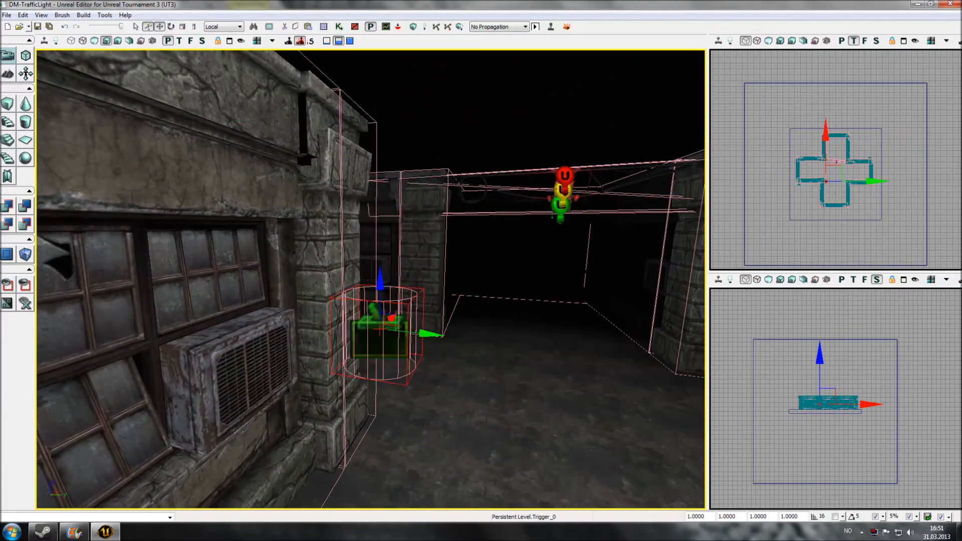
{"action": "key", "text": "space"}
{"action": "key", "text": "space"}
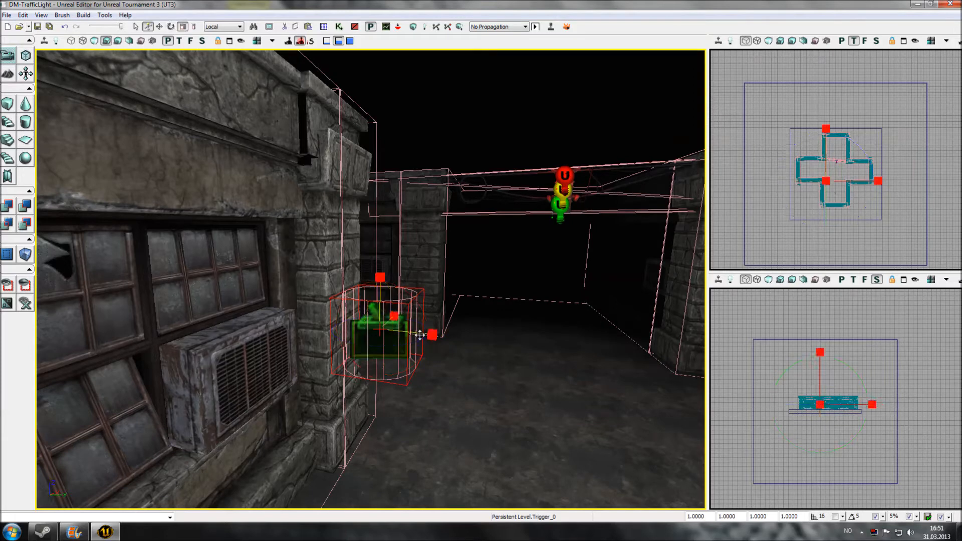
{"action": "mouse_move", "coordinate": [434, 335]}
{"action": "left_mouse_down"}
{"action": "mouse_move", "coordinate": [465, 341]}
{"action": "mouse_move", "coordinate": [436, 335]}
{"action": "left_mouse_up"}
{"action": "right_click_drag", "start_coordinate": [436, 336], "coordinate": [381, 373]}
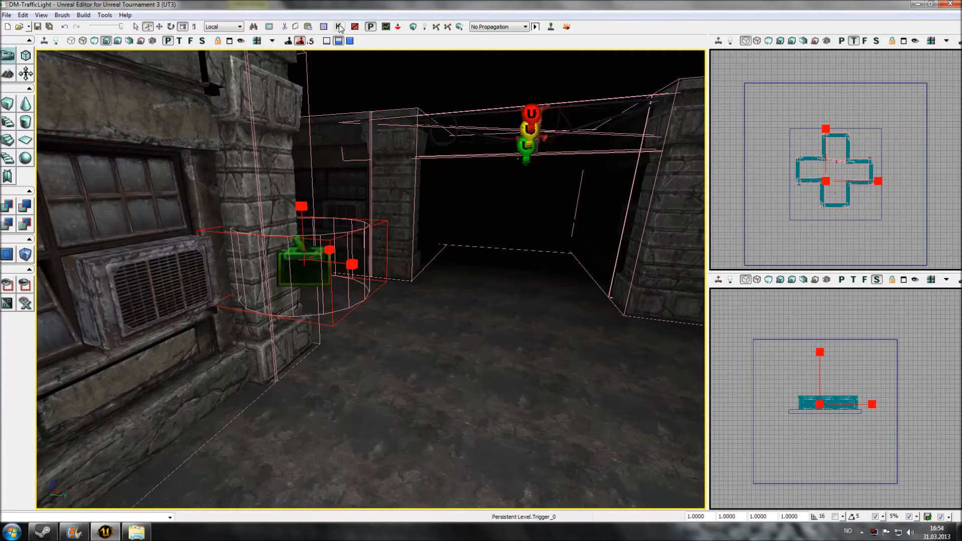
Open Kismet and create a Take Damage event using the selected trigger
{"action": "left_click", "coordinate": [339, 27]}
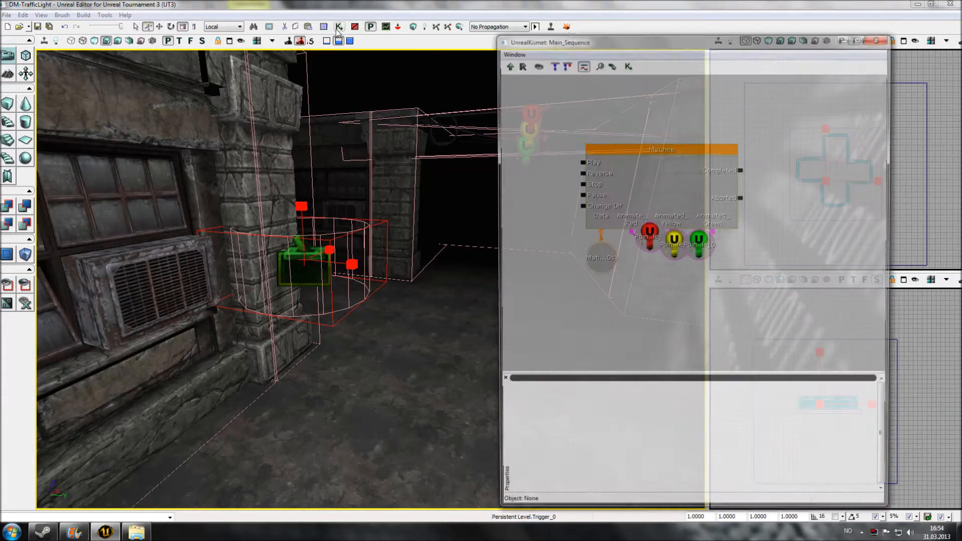
{"action": "right_click", "coordinate": [542, 292]}
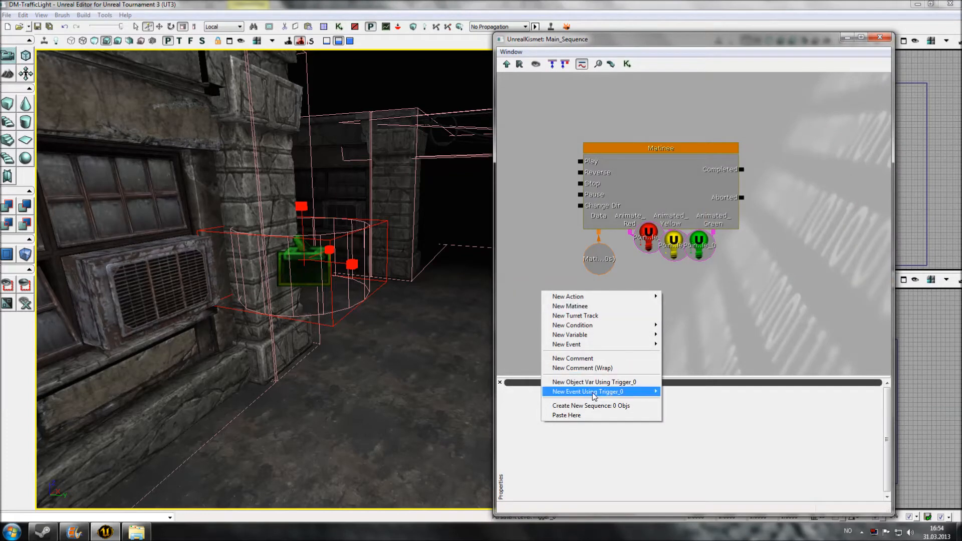
{"action": "mouse_move", "coordinate": [594, 396]}
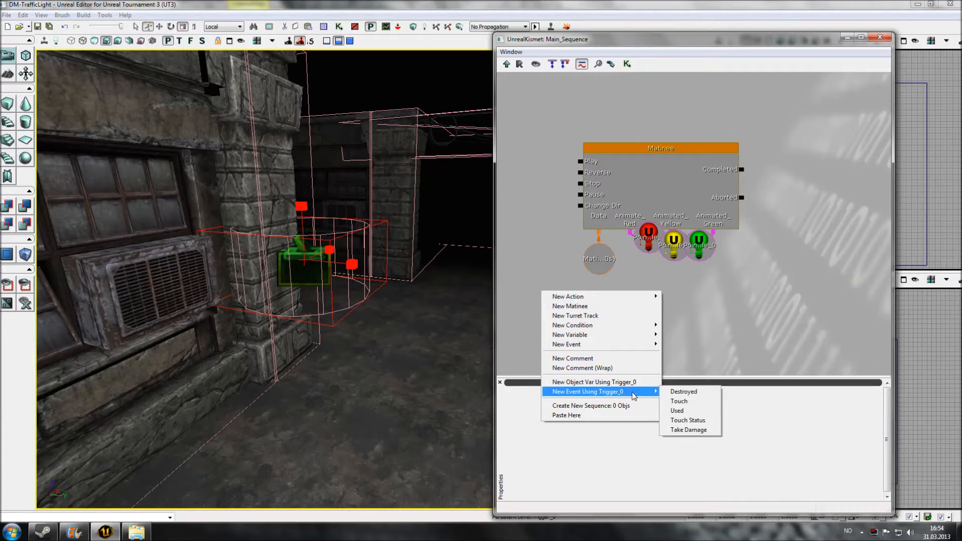
{"action": "left_click", "coordinate": [682, 429]}
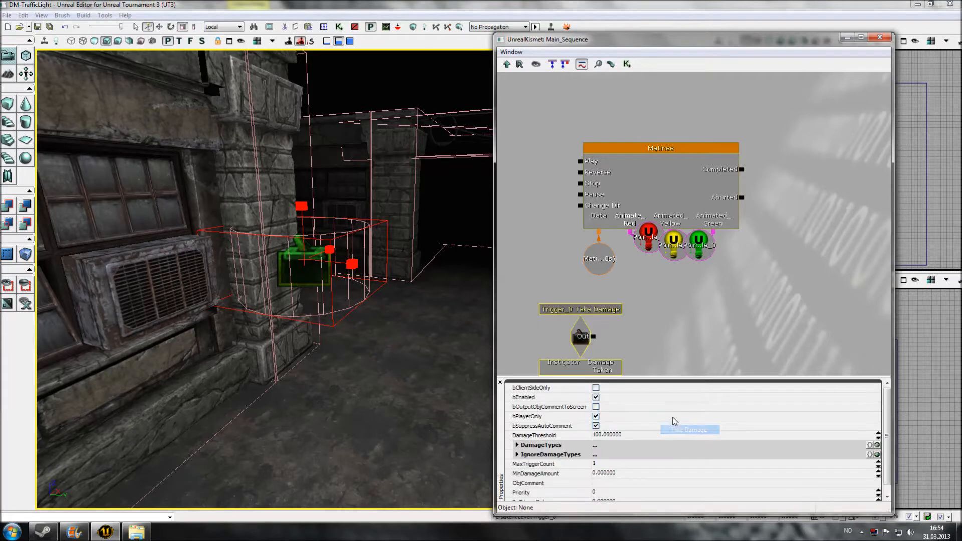
{"action": "left_click_drag", "start_coordinate": [659, 334], "coordinate": [673, 284]}
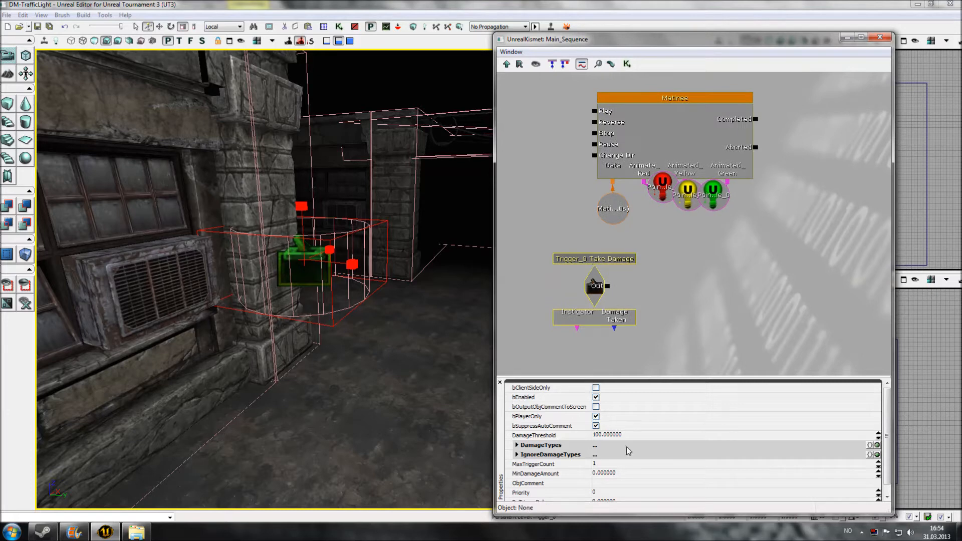
Set the Take Damage event's DamageThreshold to 1 and its MaxTriggerCount to 0
{"action": "left_click", "coordinate": [606, 433]}
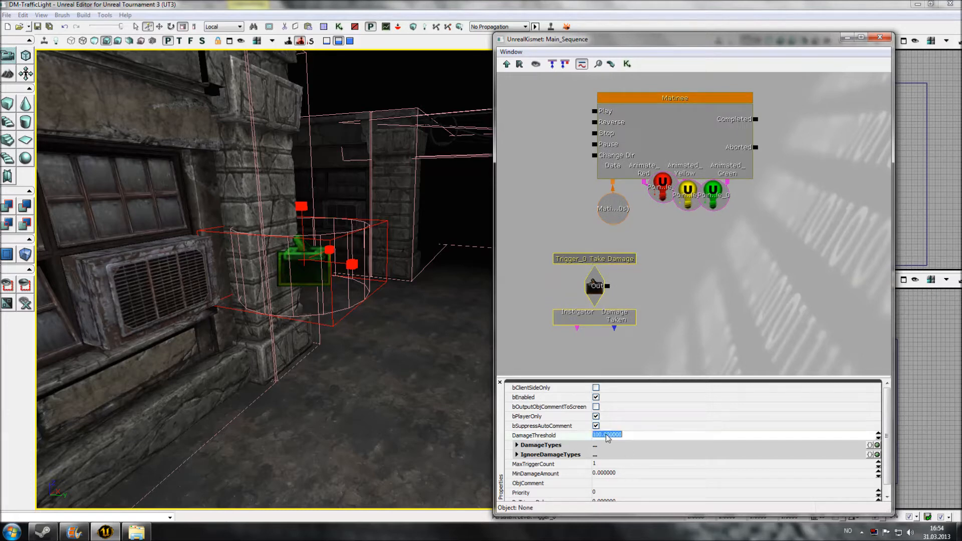
{"action": "type", "text": "1"}
{"action": "key", "text": "Return"}
{"action": "left_click", "coordinate": [600, 465]}
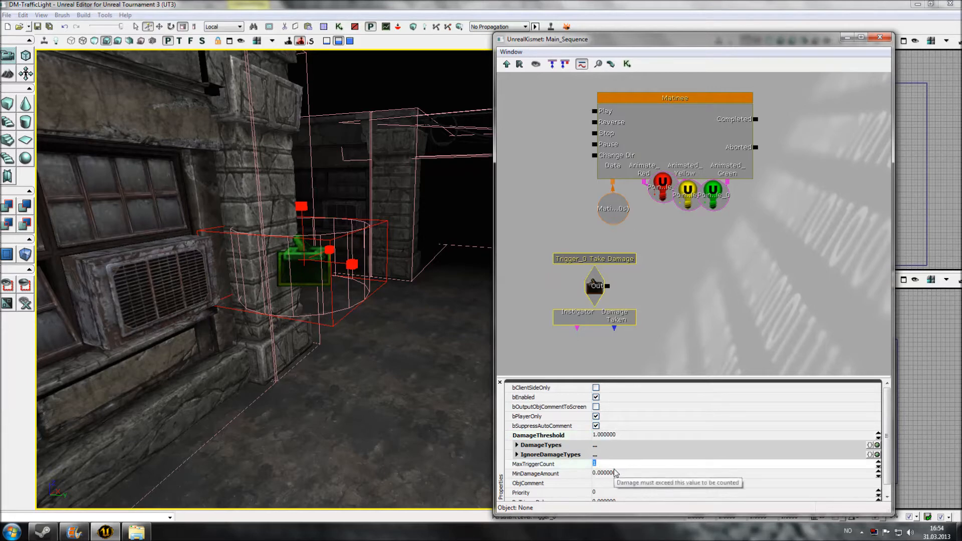
{"action": "key", "text": "Return"}
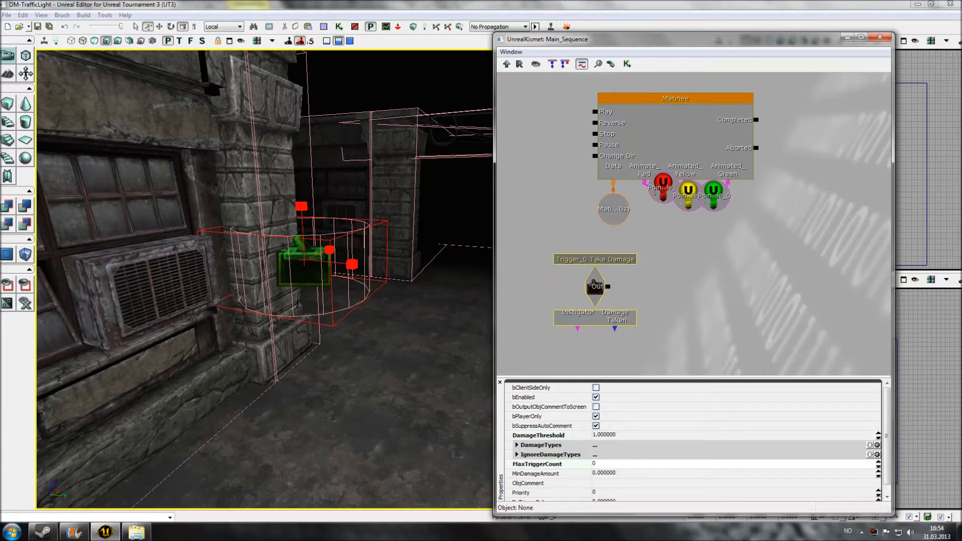
Arrange the Take Damage event beside the Matinee node, connect its Out to Matinee's Play input, and close Kismet
{"action": "left_click_drag", "start_coordinate": [699, 286], "coordinate": [703, 294]}
{"action": "left_click_drag", "start_coordinate": [551, 218], "coordinate": [599, 220]}
{"action": "scroll", "coordinate": [551, 218], "scroll_direction": "down", "scroll_amount": 3}
{"action": "left_click_drag", "start_coordinate": [662, 255], "coordinate": [660, 151]}
{"action": "left_click", "coordinate": [672, 228]}
{"action": "left_click", "coordinate": [643, 252]}
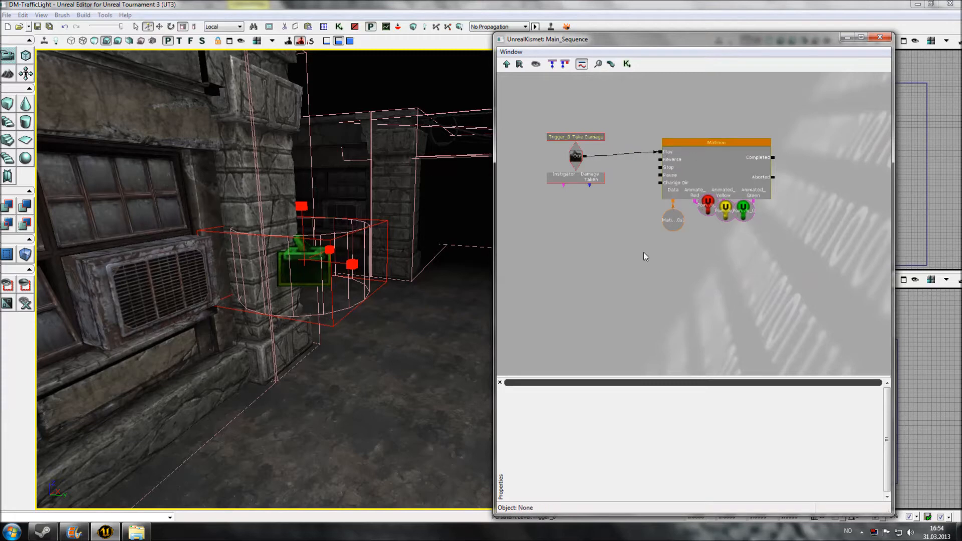
{"action": "left_click", "coordinate": [881, 38]}
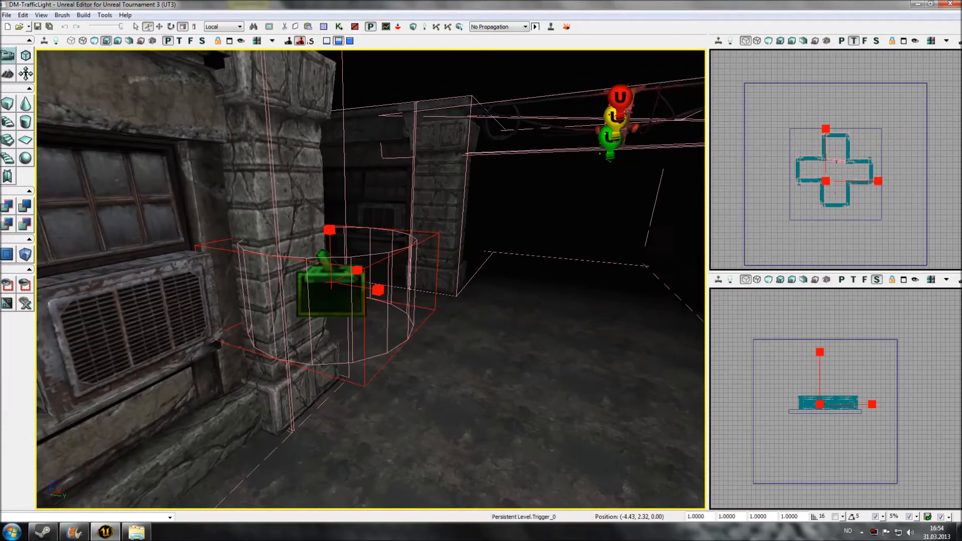
{"action": "left_click_drag", "start_coordinate": [350, 250], "coordinate": [351, 300]}
{"action": "mouse_move", "coordinate": [351, 250]}
{"action": "left_mouse_down"}
{"action": "mouse_move", "coordinate": [343, 205]}
{"action": "mouse_move", "coordinate": [344, 241]}
{"action": "left_mouse_up"}
{"action": "right_click_drag", "start_coordinate": [343, 241], "coordinate": [481, 216]}
{"action": "left_click_drag", "start_coordinate": [370, 250], "coordinate": [300, 210]}
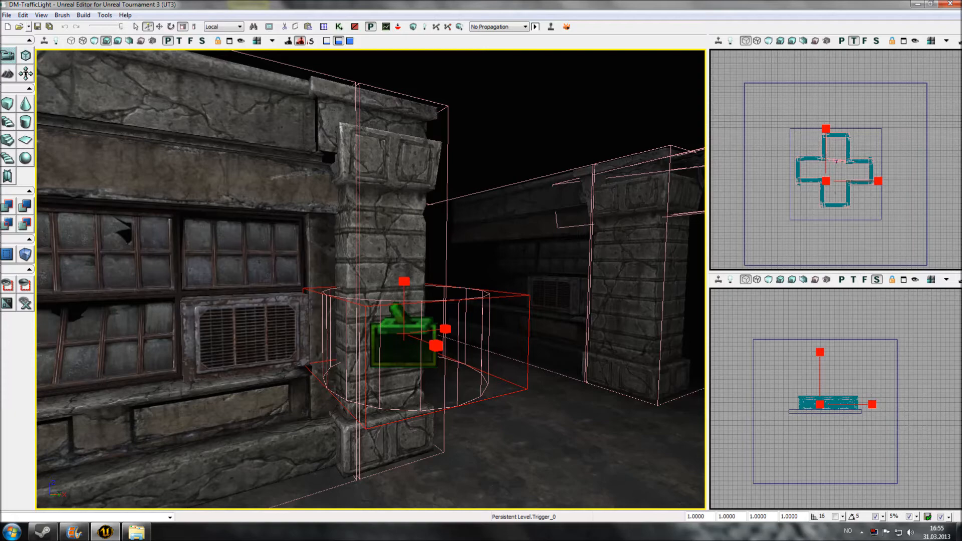
{"action": "right_click_drag", "start_coordinate": [370, 250], "coordinate": [363, 286]}
{"action": "left_click_drag", "start_coordinate": [363, 286], "coordinate": [374, 225]}
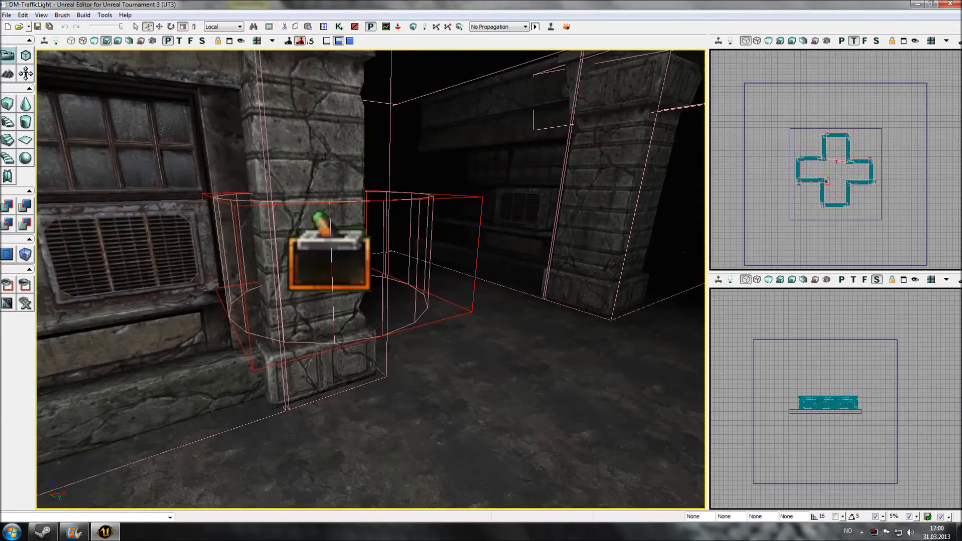
Open the Generic browser and load the HU_Deco.upk package from the Environments folder
{"action": "left_click", "coordinate": [41, 15]}
{"action": "mouse_move", "coordinate": [70, 24]}
{"action": "left_click", "coordinate": [201, 24]}
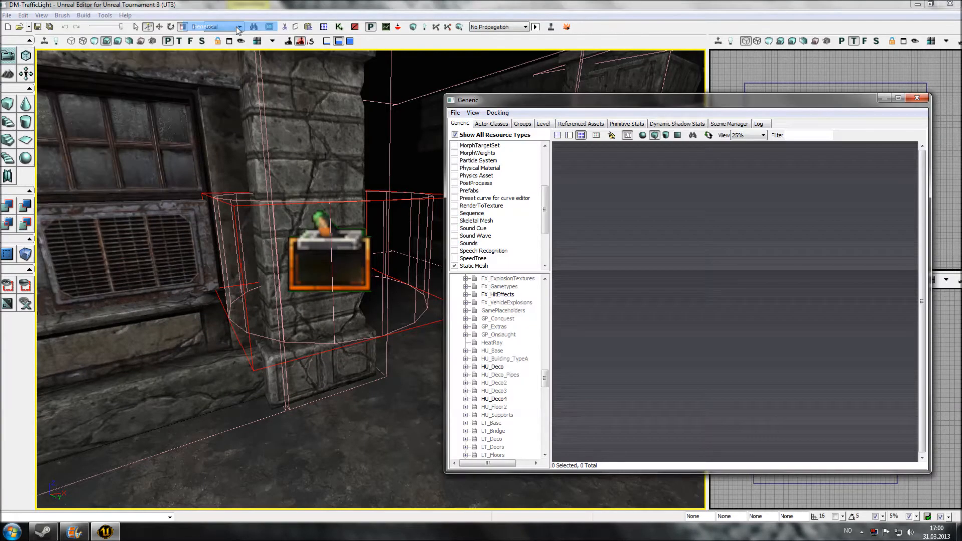
{"action": "left_click", "coordinate": [456, 112]}
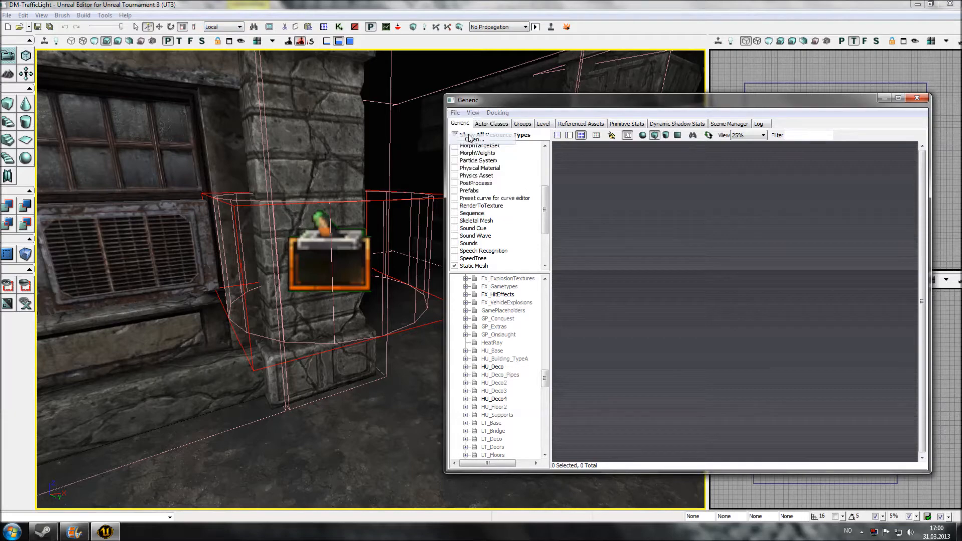
{"action": "left_click", "coordinate": [468, 134]}
{"action": "left_click", "coordinate": [366, 303]}
{"action": "scroll", "coordinate": [364, 311], "scroll_direction": "down", "scroll_amount": 7}
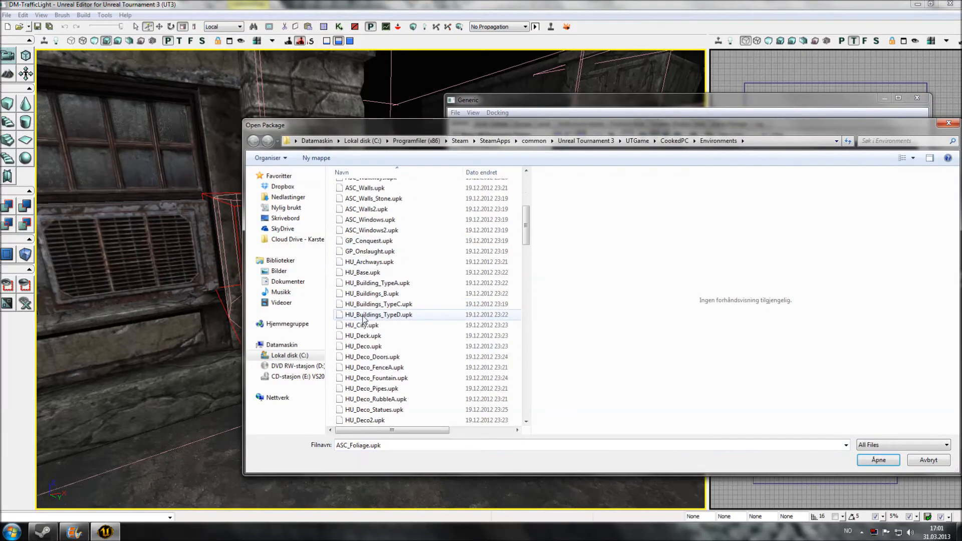
{"action": "double_click", "coordinate": [363, 315]}
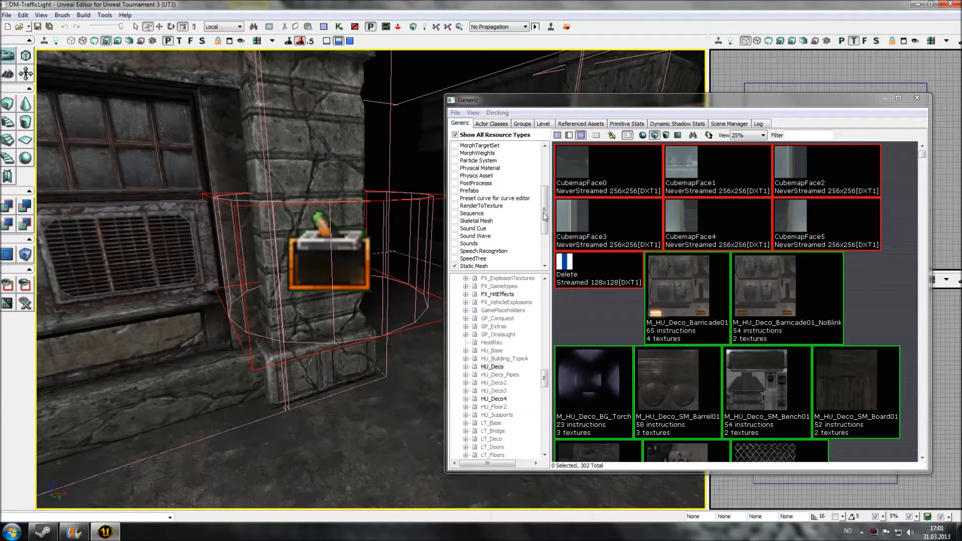
Limit the browser to static meshes and select the S_HU_Deco_SM_LightConcave mesh
{"action": "left_click", "coordinate": [455, 136]}
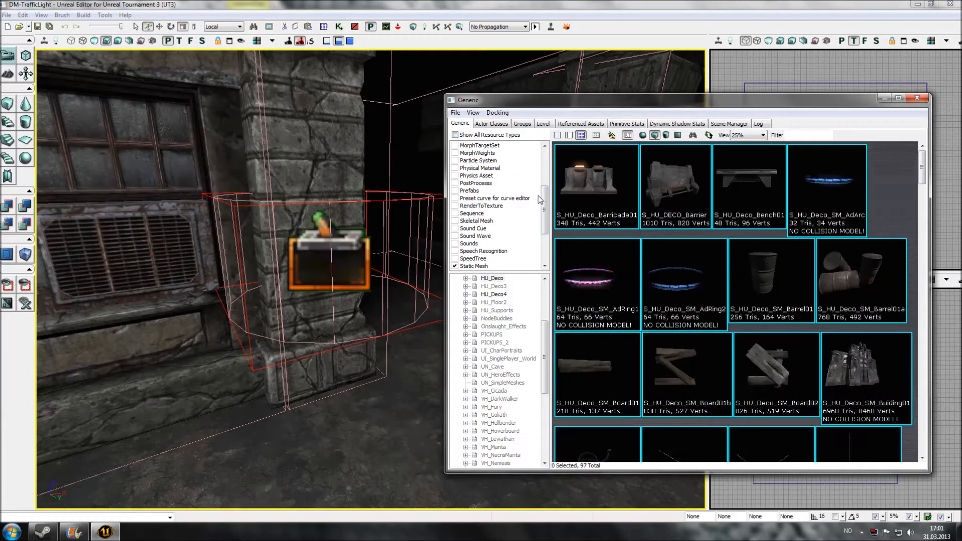
{"action": "left_click", "coordinate": [858, 194]}
{"action": "scroll", "coordinate": [876, 188], "scroll_direction": "down", "scroll_amount": 10}
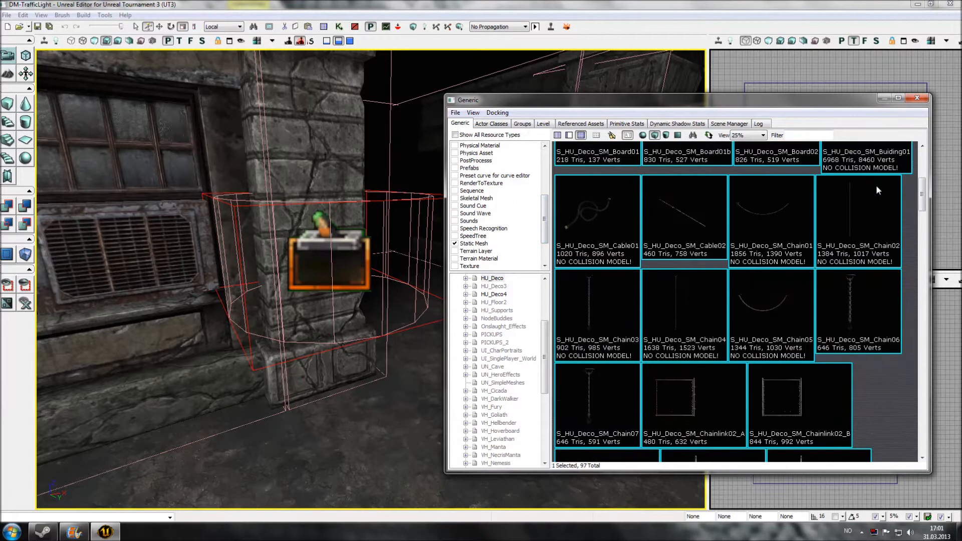
{"action": "scroll", "coordinate": [876, 281], "scroll_direction": "down", "scroll_amount": 8}
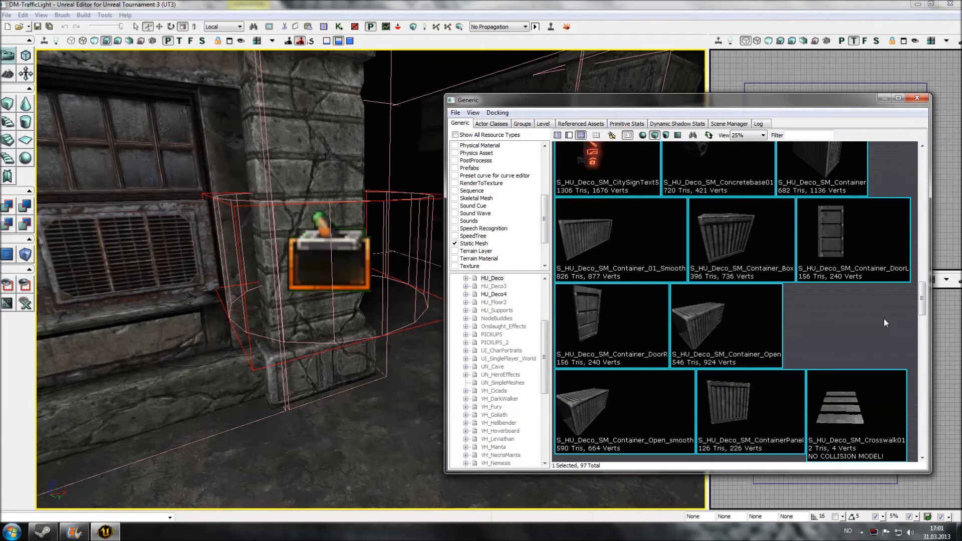
{"action": "left_click", "coordinate": [777, 300]}
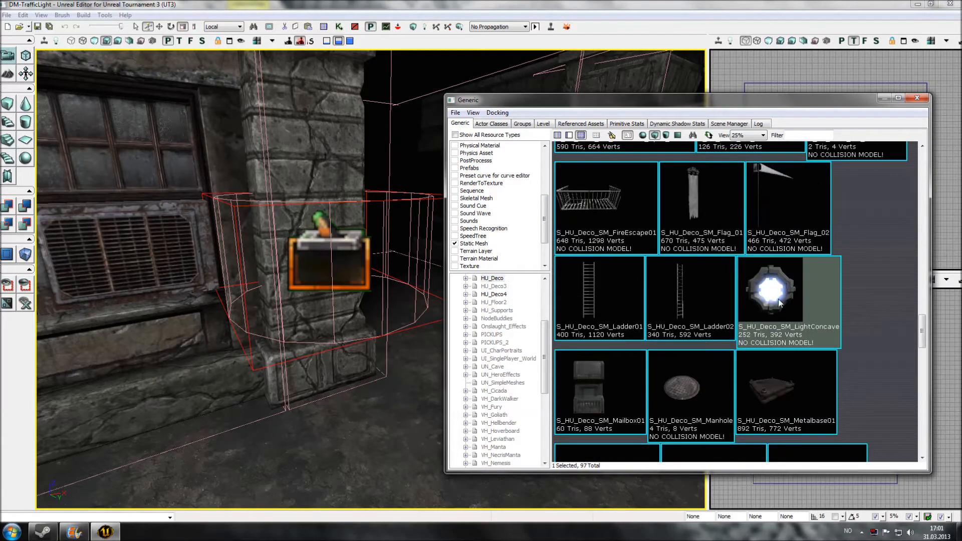
Close the browser and add the S_HU_Deco_SM_LightConcave static mesh to the pillar beside the trigger
{"action": "left_click_drag", "start_coordinate": [370, 311], "coordinate": [373, 280]}
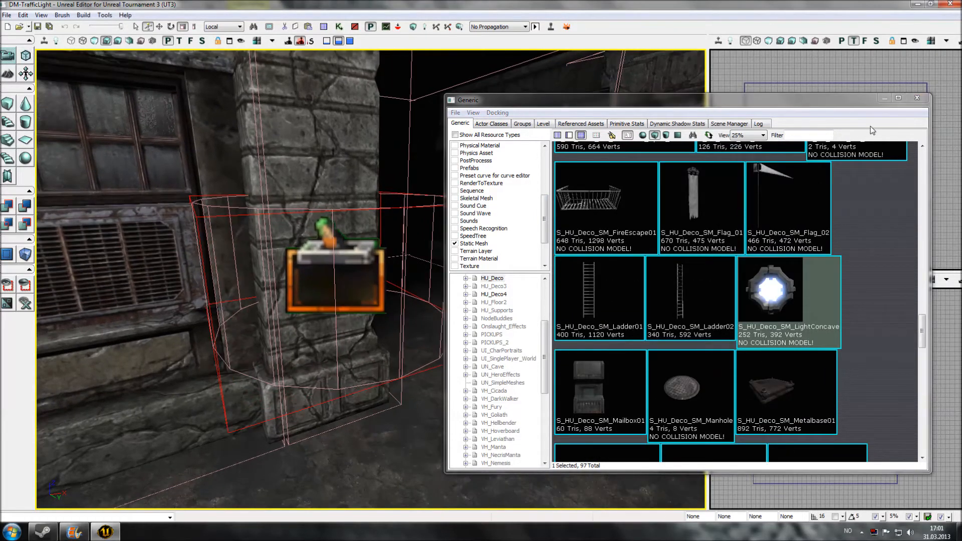
{"action": "left_click", "coordinate": [916, 98]}
{"action": "right_click", "coordinate": [303, 323]}
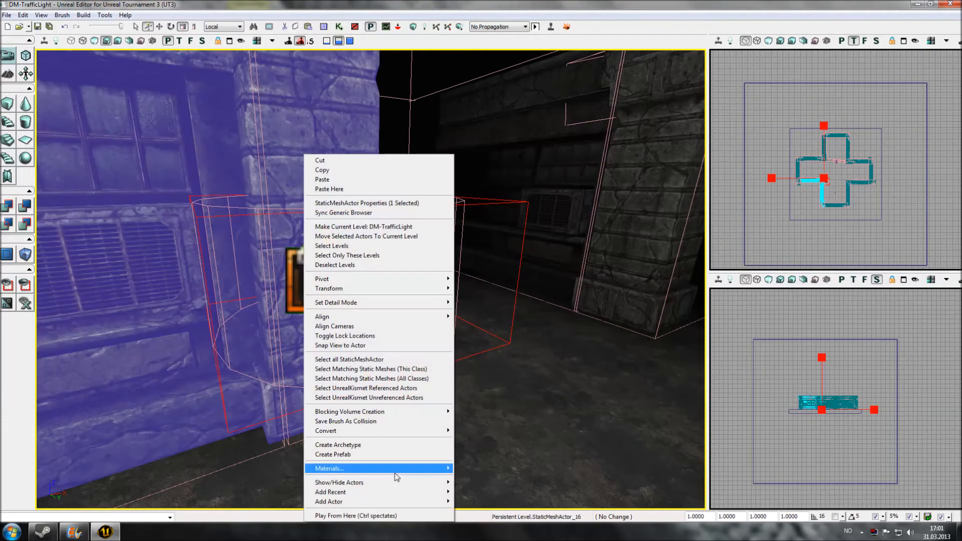
{"action": "mouse_move", "coordinate": [440, 501]}
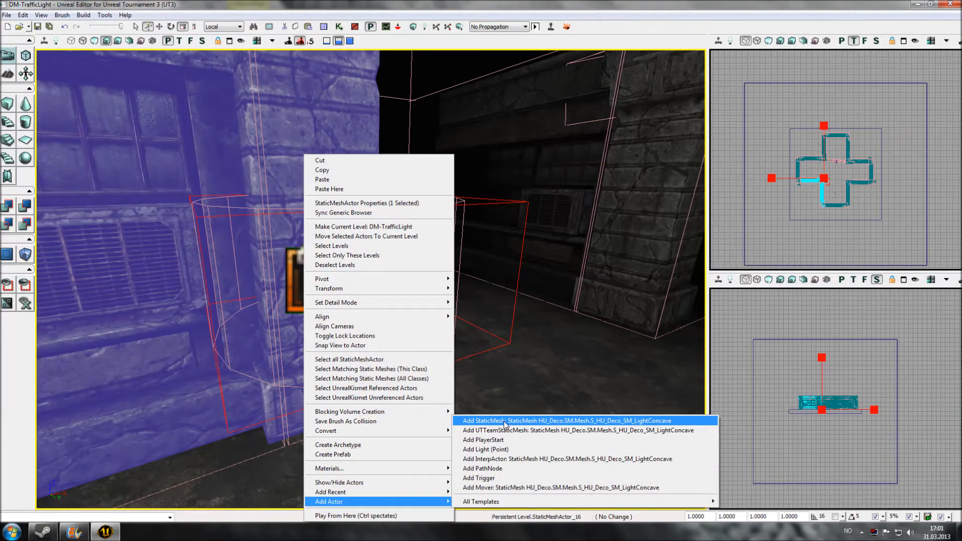
{"action": "left_click", "coordinate": [506, 423]}
Rotate the light mesh so its glowing side faces out from the pillar and shift it against the pillar's front
{"action": "left_click_drag", "start_coordinate": [506, 422], "coordinate": [486, 404]}
{"action": "key", "text": "space"}
{"action": "key", "text": "space"}
{"action": "key", "text": "space"}
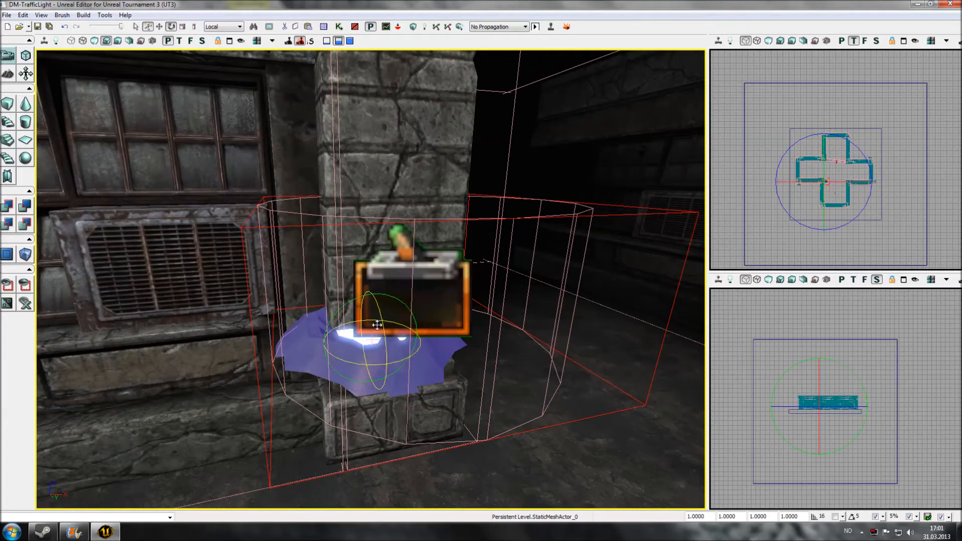
{"action": "left_click_drag", "start_coordinate": [378, 302], "coordinate": [345, 305]}
{"action": "key", "text": "space"}
{"action": "key", "text": "space"}
{"action": "left_click_drag", "start_coordinate": [418, 336], "coordinate": [439, 349]}
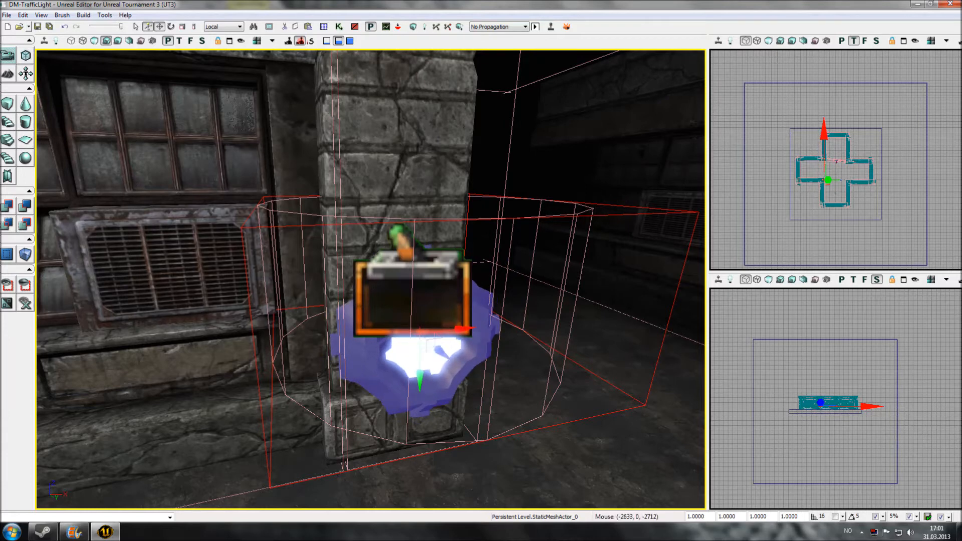
Set the light mesh's DrawScale to 0.6 after trying 0.5
{"action": "double_click", "coordinate": [697, 516]}
{"action": "type", "text": "0.5"}
{"action": "key", "text": "Return"}
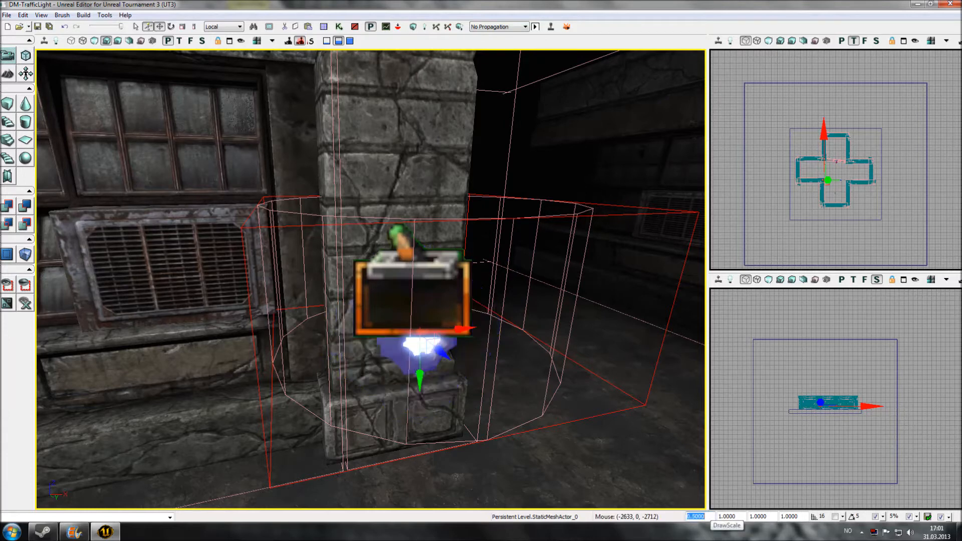
{"action": "type", "text": "0.6"}
{"action": "key", "text": "Return"}
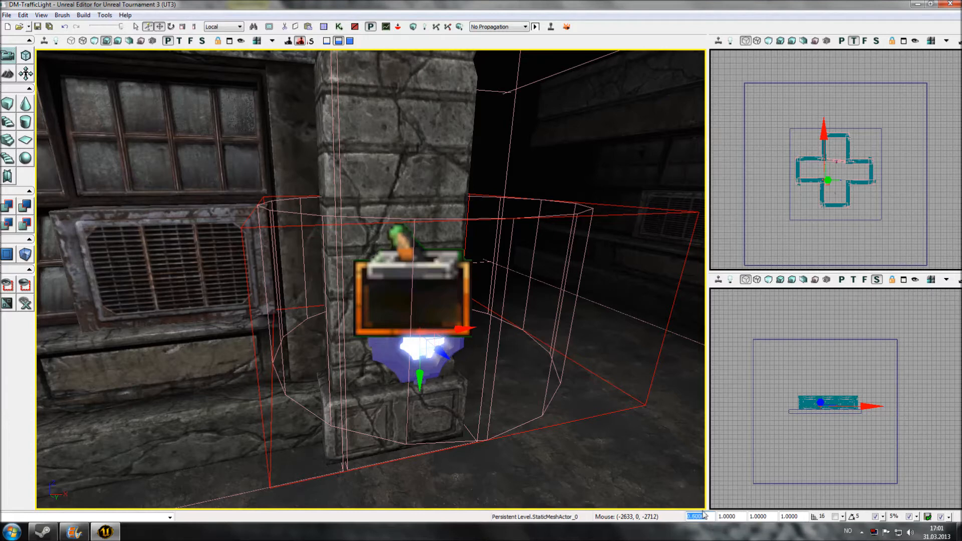
Move the light mesh sideways and up to centre it on the pillar at the trigger's height
{"action": "left_click_drag", "start_coordinate": [462, 329], "coordinate": [441, 331]}
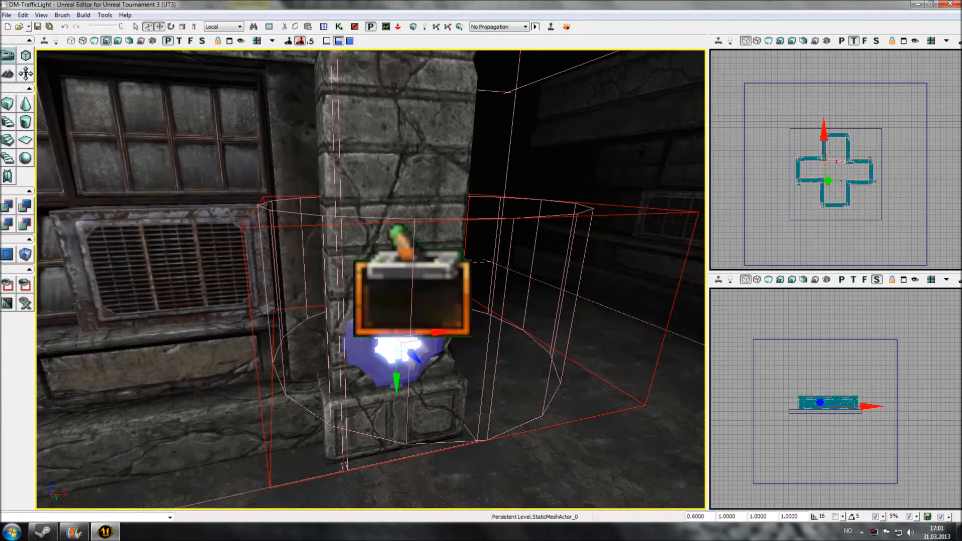
{"action": "left_click_drag", "start_coordinate": [400, 383], "coordinate": [448, 319]}
{"action": "left_click", "coordinate": [727, 303]}
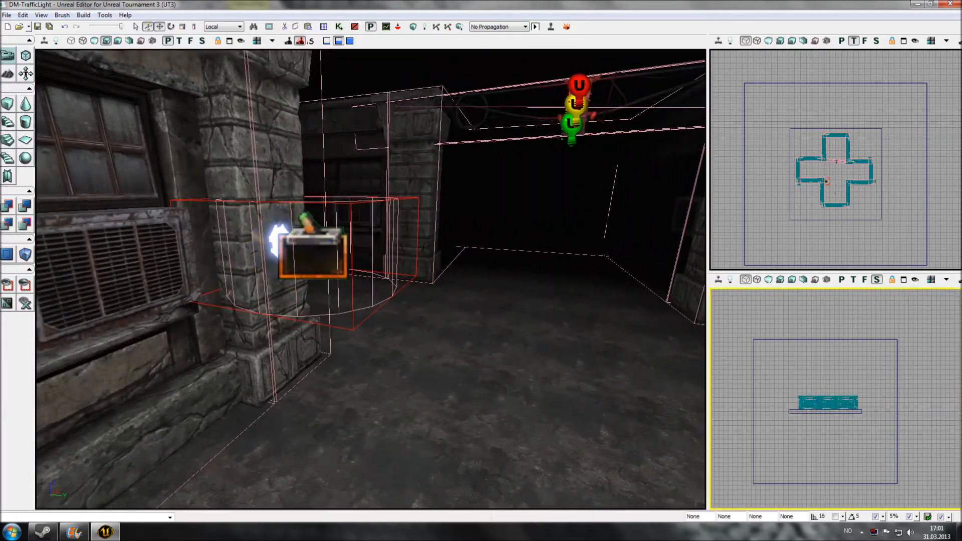
Save the level, rebuild the whole map, and dismiss the build dialogs
{"action": "left_click", "coordinate": [7, 14]}
{"action": "left_click", "coordinate": [25, 49]}
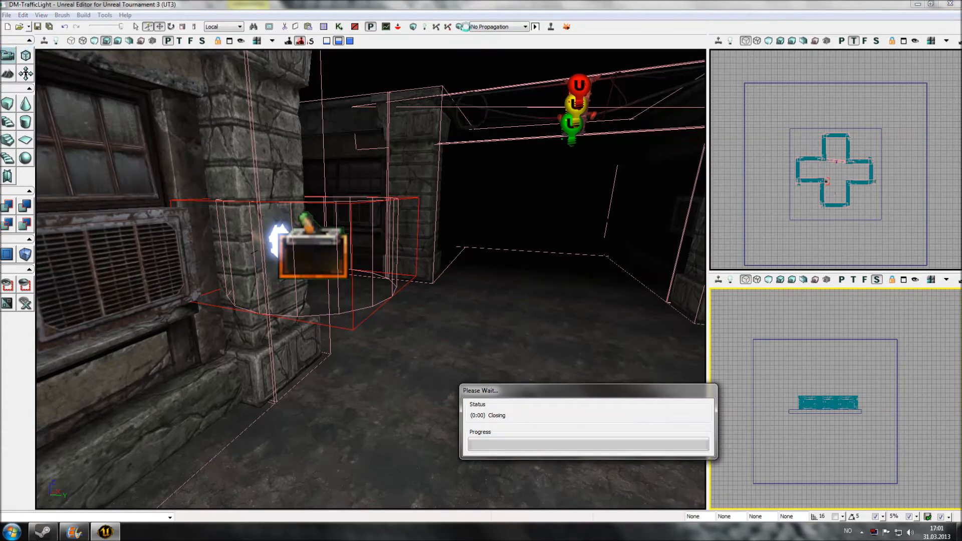
{"action": "left_click", "coordinate": [461, 28]}
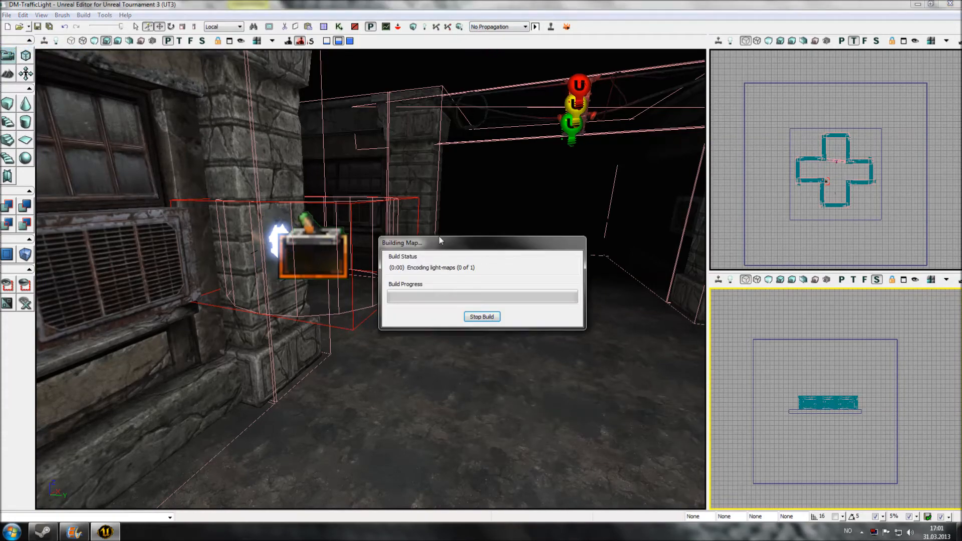
{"action": "left_click", "coordinate": [527, 250]}
{"action": "left_click_drag", "start_coordinate": [500, 311], "coordinate": [529, 375]}
{"action": "left_click", "coordinate": [501, 321]}
Play the level from the floor near the pillar and shoot the light mesh to test the traffic light
{"action": "right_click", "coordinate": [382, 220]}
{"action": "left_click", "coordinate": [406, 392]}
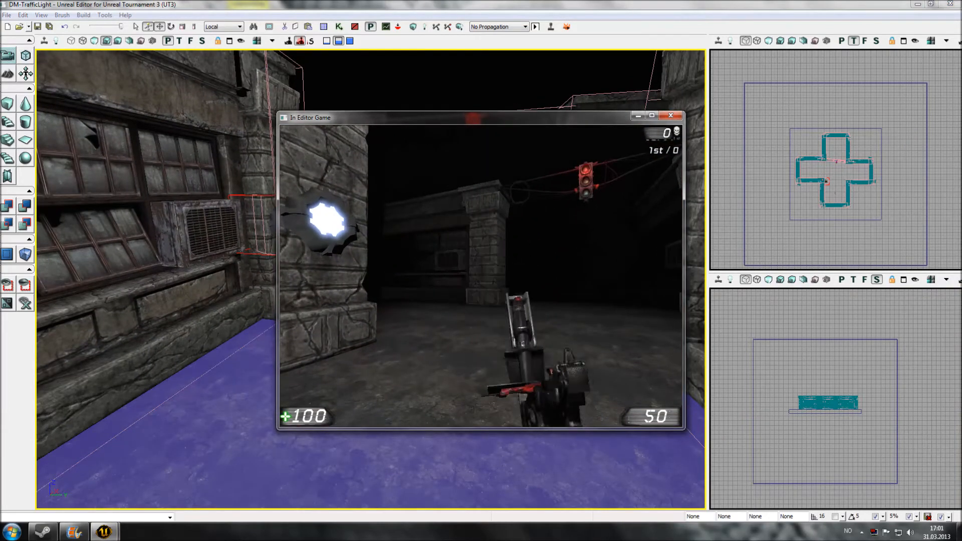
{"action": "key", "text": "w"}
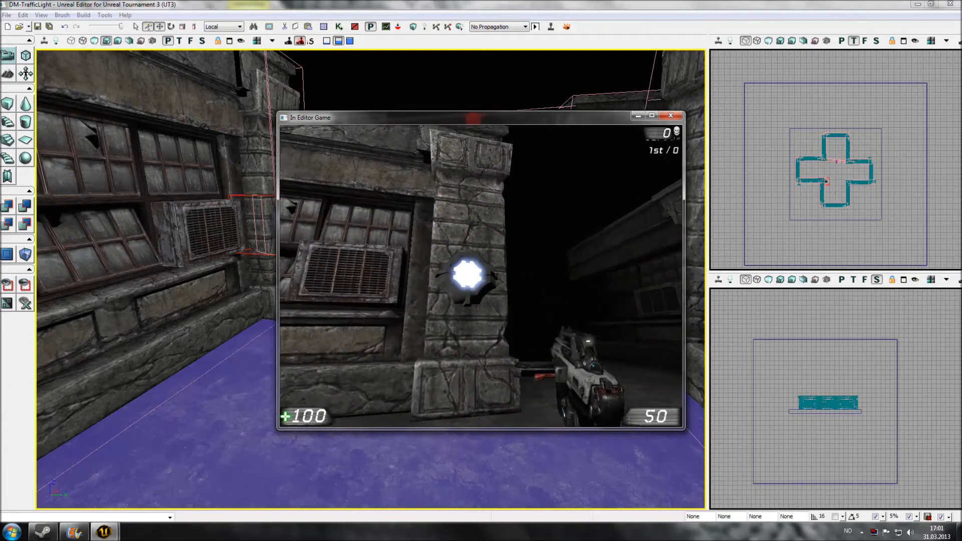
{"action": "left_click", "coordinate": [481, 276]}
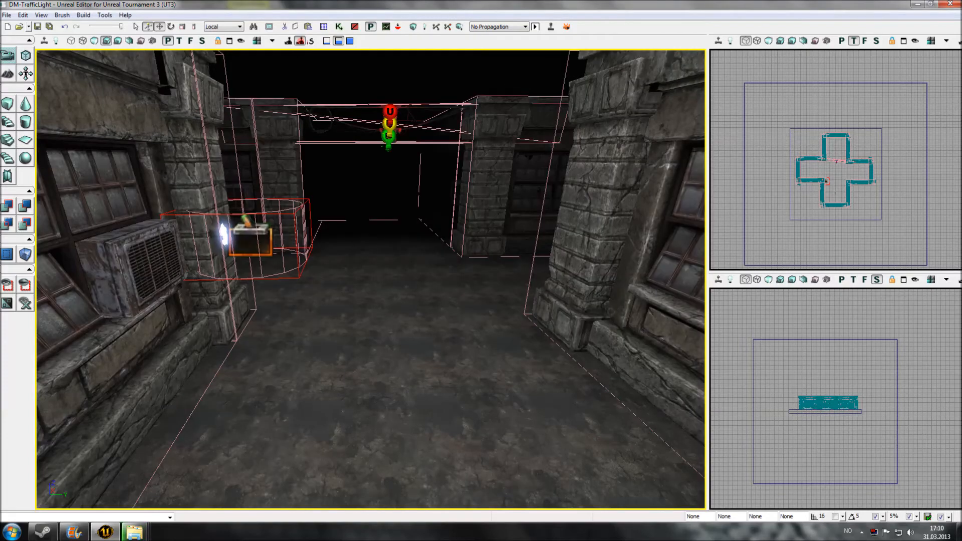
Open the Actor Classes browser to find a light for the traffic light
{"action": "left_click_drag", "start_coordinate": [370, 280], "coordinate": [376, 210]}
{"action": "key", "text": "g"}
{"action": "right_click_drag", "start_coordinate": [376, 211], "coordinate": [358, 185]}
{"action": "left_click_drag", "start_coordinate": [358, 186], "coordinate": [361, 226]}
{"action": "left_click_drag", "start_coordinate": [371, 279], "coordinate": [401, 271]}
{"action": "right_click_drag", "start_coordinate": [401, 271], "coordinate": [391, 240]}
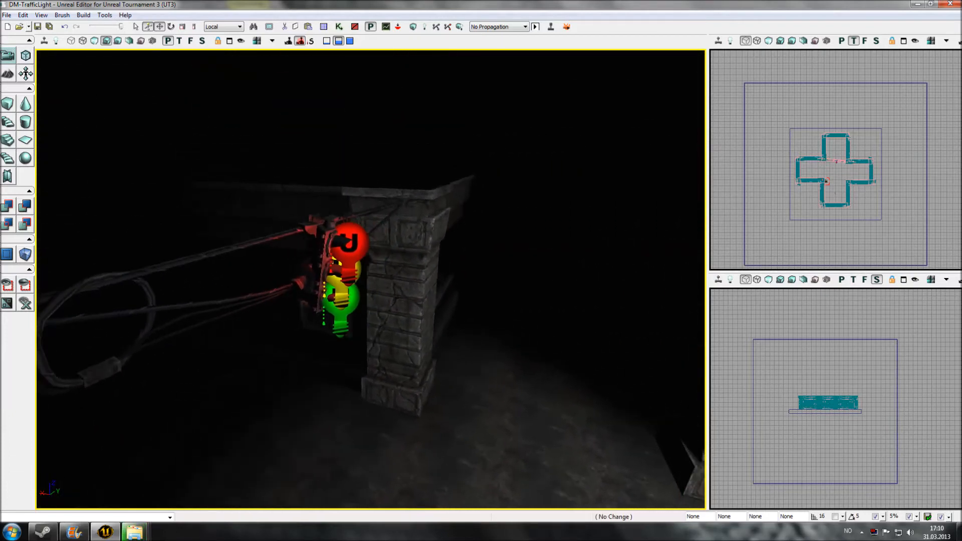
{"action": "left_click", "coordinate": [41, 15]}
{"action": "mouse_move", "coordinate": [143, 28]}
{"action": "left_click", "coordinate": [260, 26]}
{"action": "left_click", "coordinate": [501, 126]}
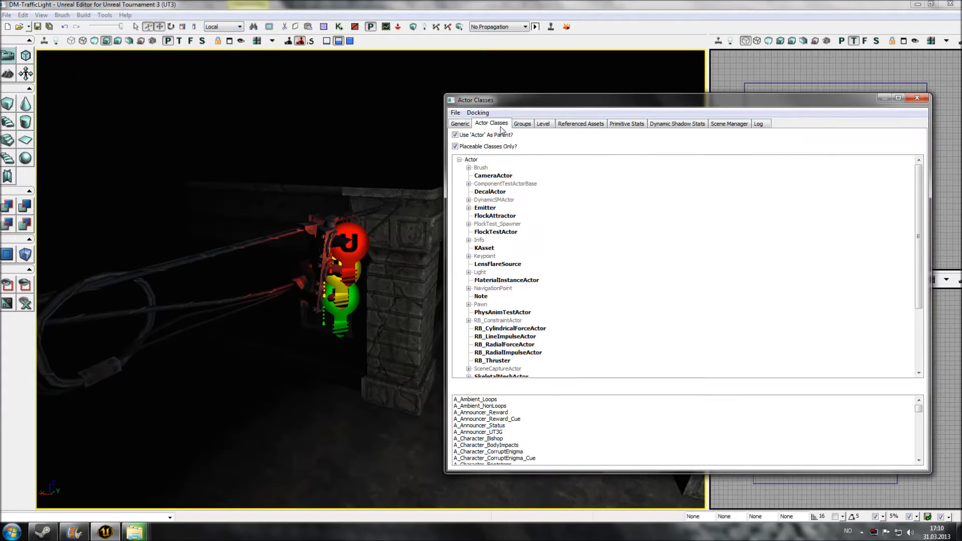
Choose SpotLightToggleable from the spot light classes, add one at the traffic light, and minimize the browser
{"action": "left_click", "coordinate": [470, 273]}
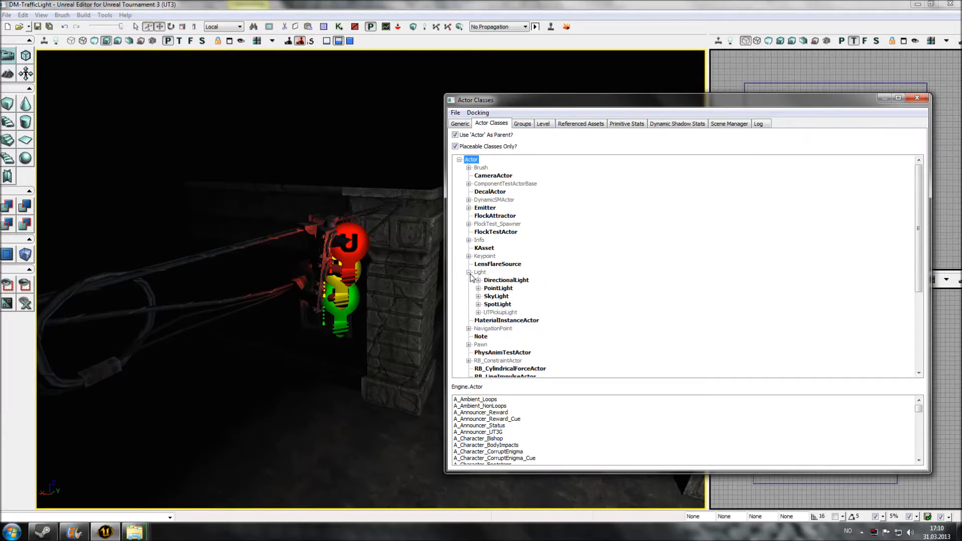
{"action": "left_click", "coordinate": [479, 305]}
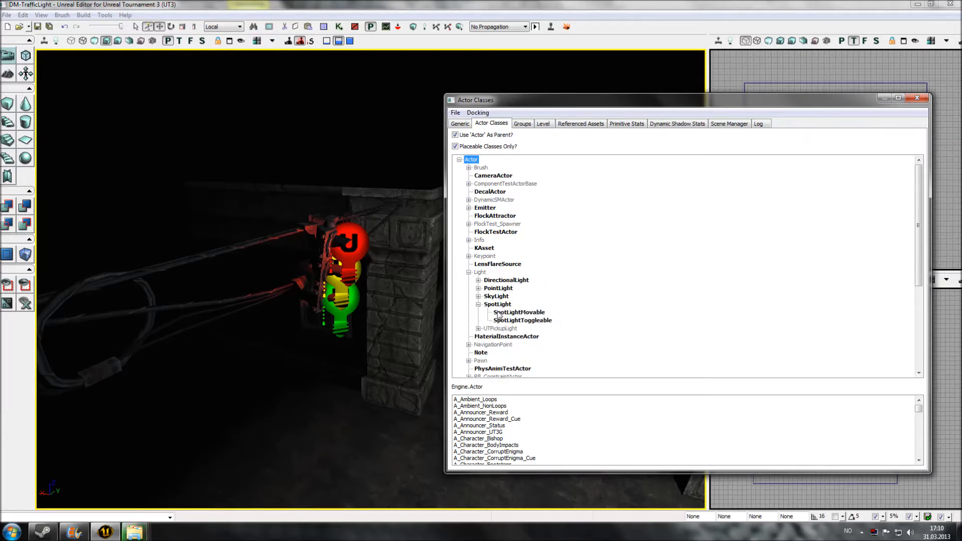
{"action": "left_click", "coordinate": [511, 320]}
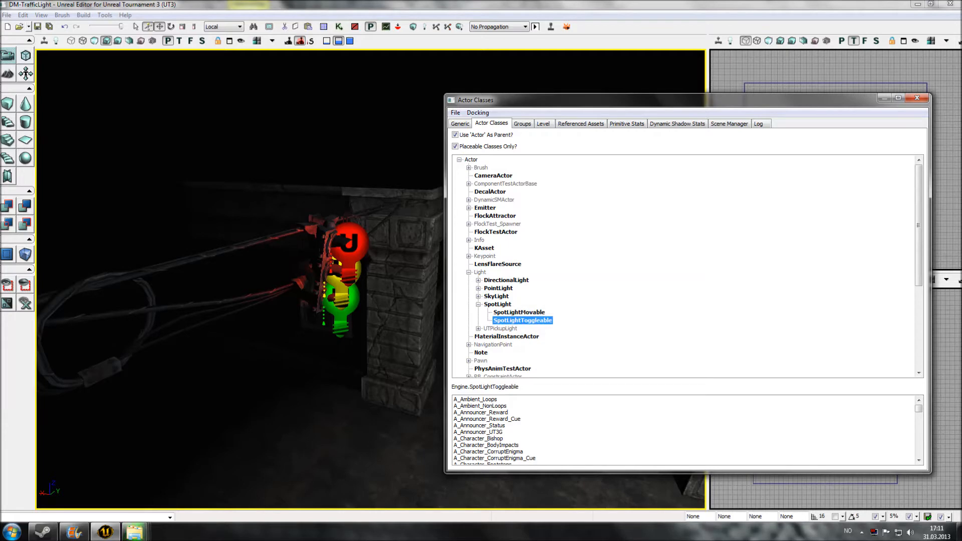
{"action": "right_click", "coordinate": [325, 245]}
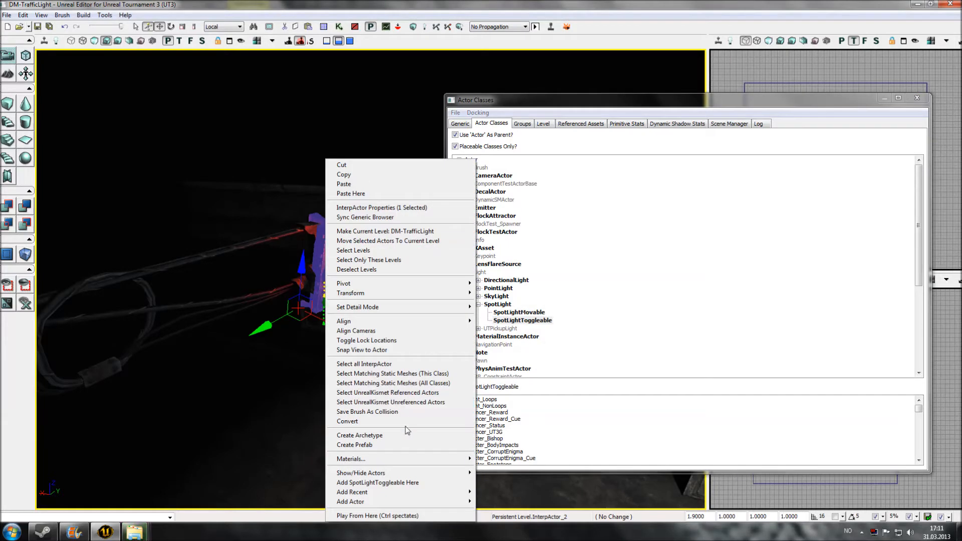
{"action": "left_click", "coordinate": [403, 482]}
{"action": "left_click", "coordinate": [882, 99]}
{"action": "key", "text": "Home"}
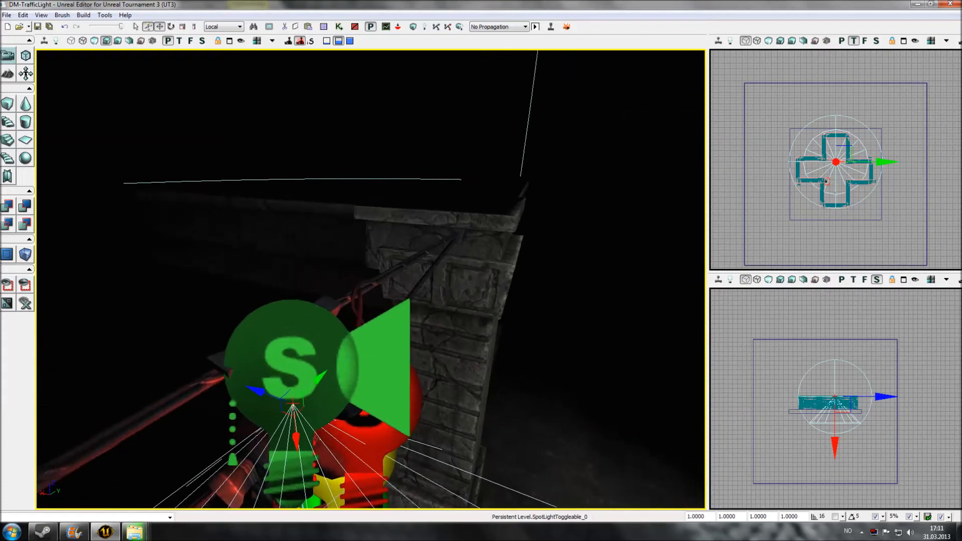
Rotate the spotlight so its cone points diagonally down at the street in front of the traffic light
{"action": "left_click_drag", "start_coordinate": [371, 279], "coordinate": [370, 341]}
{"action": "key", "text": "space"}
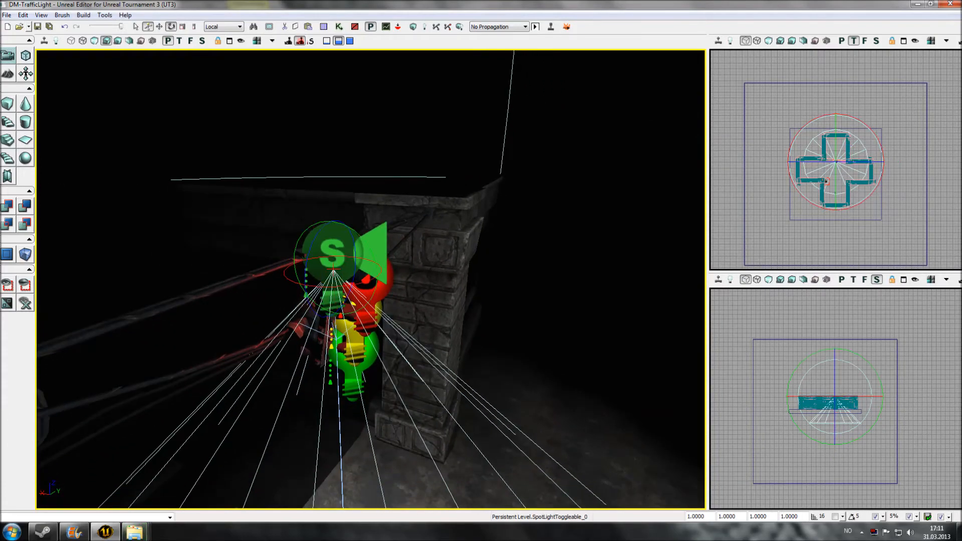
{"action": "left_click_drag", "start_coordinate": [356, 230], "coordinate": [383, 280]}
{"action": "left_click_drag", "start_coordinate": [262, 157], "coordinate": [299, 147]}
Set the spotlight's OuterConeAngle to 15 in its light component properties after trying 30
{"action": "double_click", "coordinate": [272, 199]}
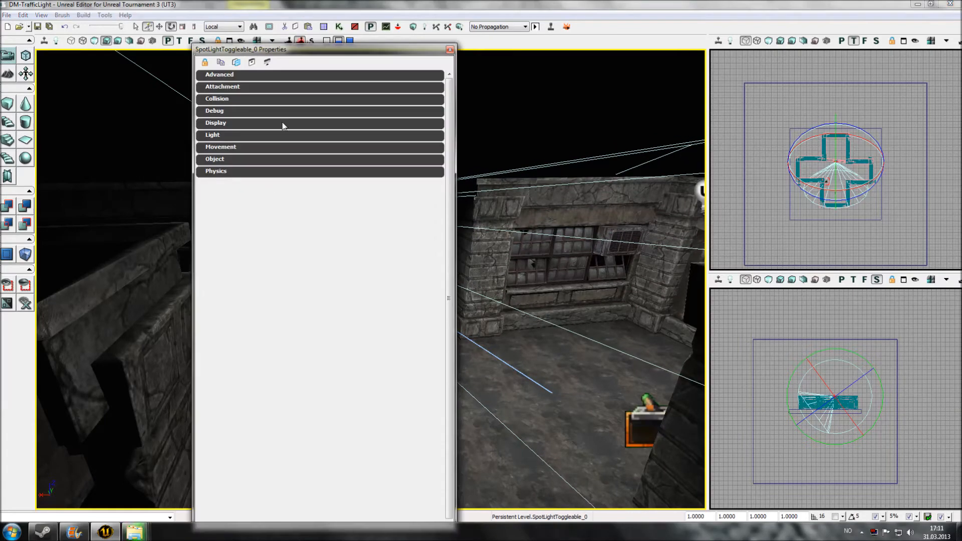
{"action": "left_click_drag", "start_coordinate": [308, 51], "coordinate": [773, 59]}
{"action": "left_click", "coordinate": [723, 147]}
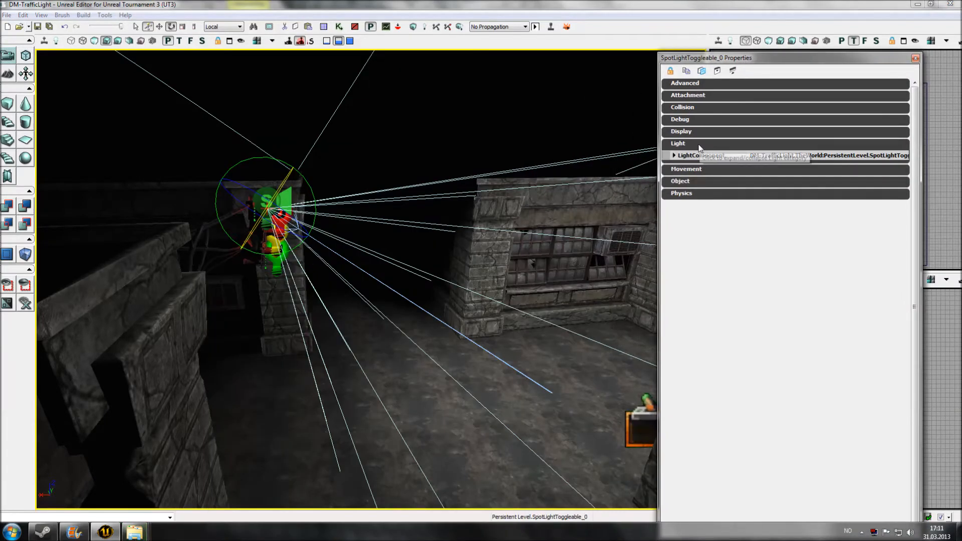
{"action": "left_click", "coordinate": [674, 155]}
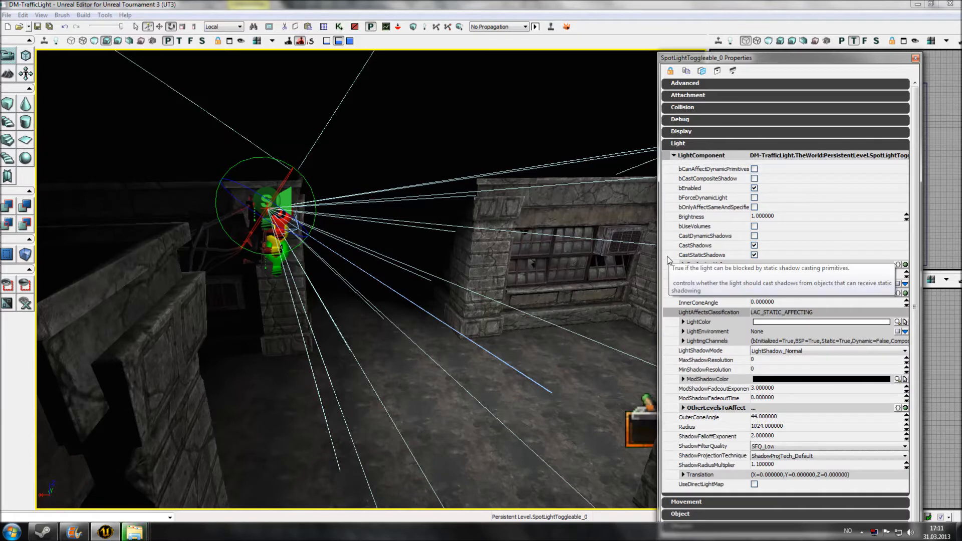
{"action": "left_click", "coordinate": [763, 419]}
{"action": "type", "text": "30"}
{"action": "key", "text": "Return"}
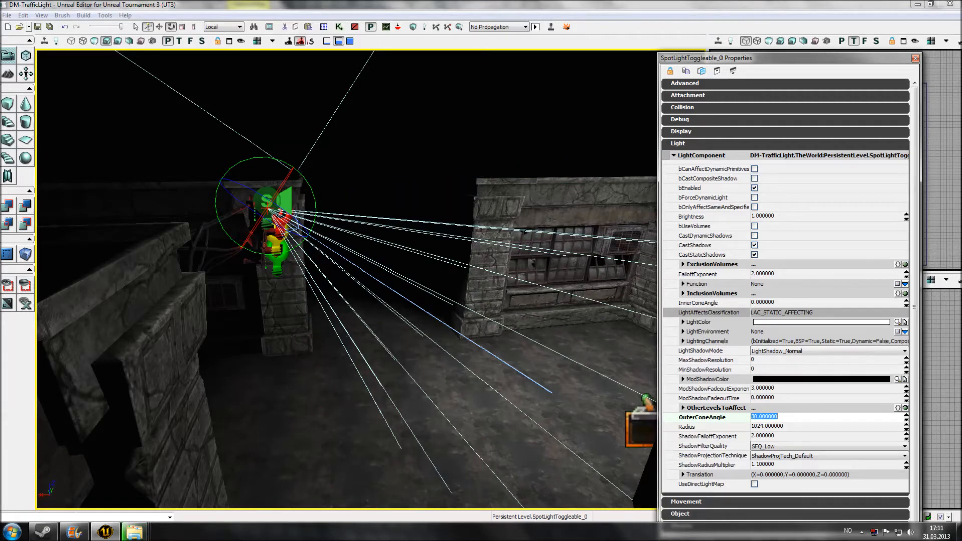
{"action": "type", "text": "15"}
{"action": "key", "text": "Return"}
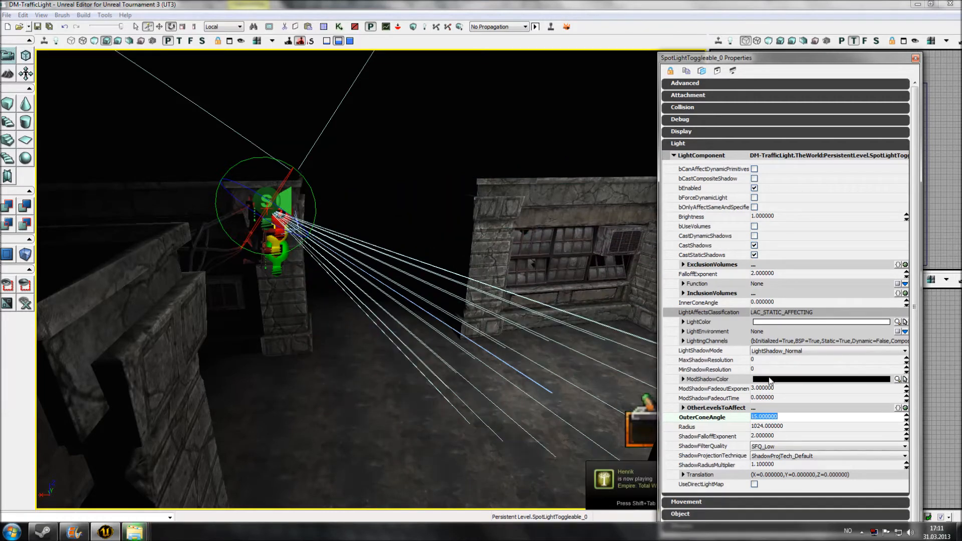
Set the spotlight's LightColor to the basic red swatch and close its properties
{"action": "mouse_move", "coordinate": [863, 55]}
{"action": "left_mouse_down"}
{"action": "mouse_move", "coordinate": [688, 57]}
{"action": "mouse_move", "coordinate": [851, 63]}
{"action": "left_mouse_up"}
{"action": "left_click", "coordinate": [895, 323]}
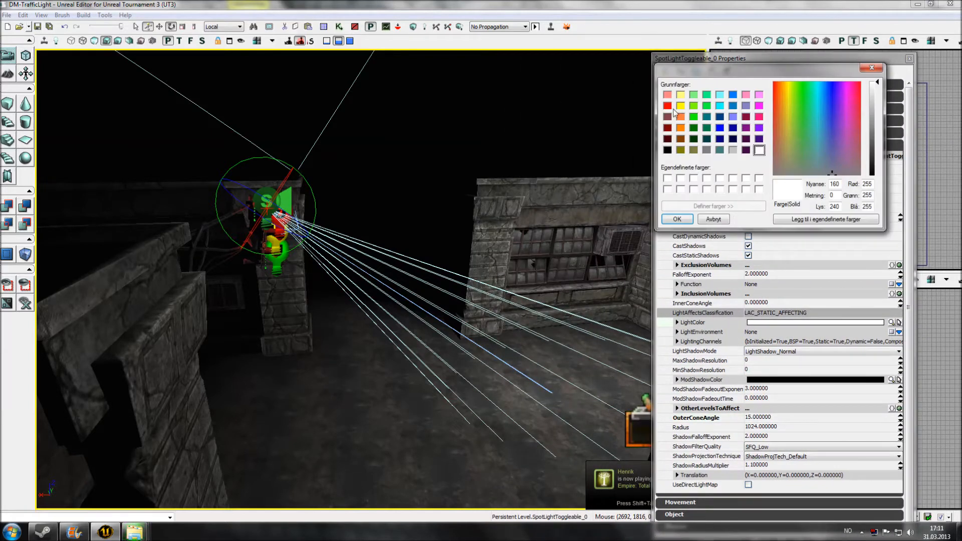
{"action": "left_click", "coordinate": [667, 106]}
{"action": "left_click", "coordinate": [677, 220]}
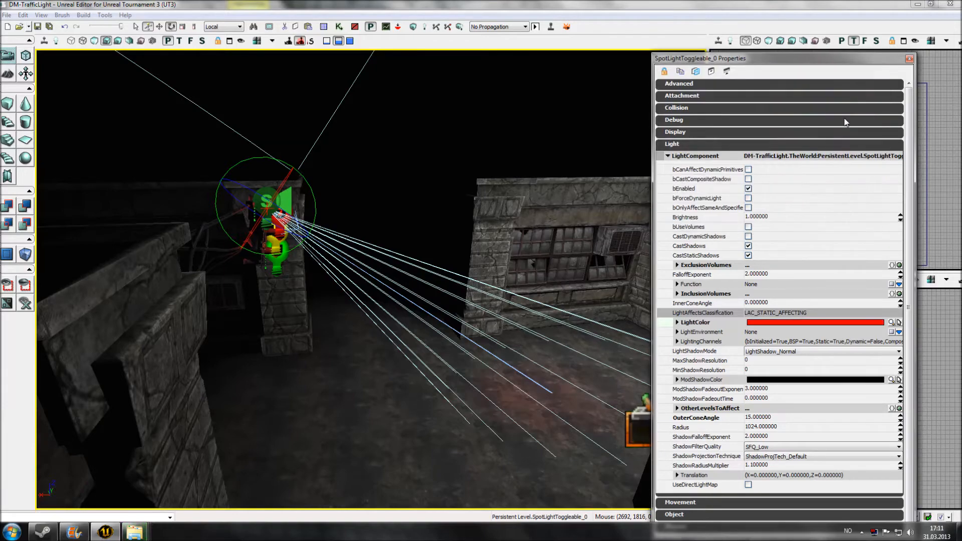
{"action": "left_click", "coordinate": [909, 59]}
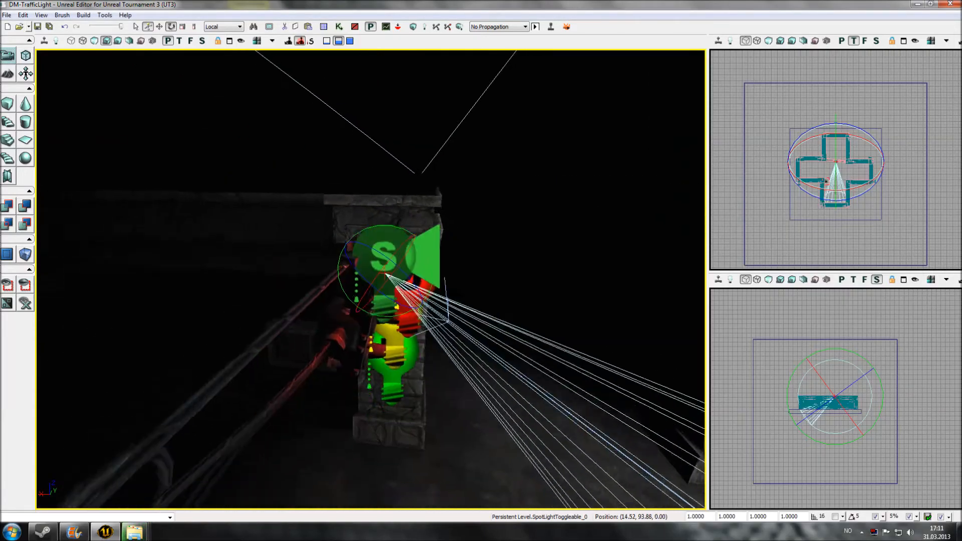
Move the spotlight in line with the red lamp of the traffic light
{"action": "left_click_drag", "start_coordinate": [361, 215], "coordinate": [401, 260]}
{"action": "key", "text": "space"}
{"action": "key", "text": "space"}
{"action": "right_click_drag", "start_coordinate": [401, 261], "coordinate": [380, 263]}
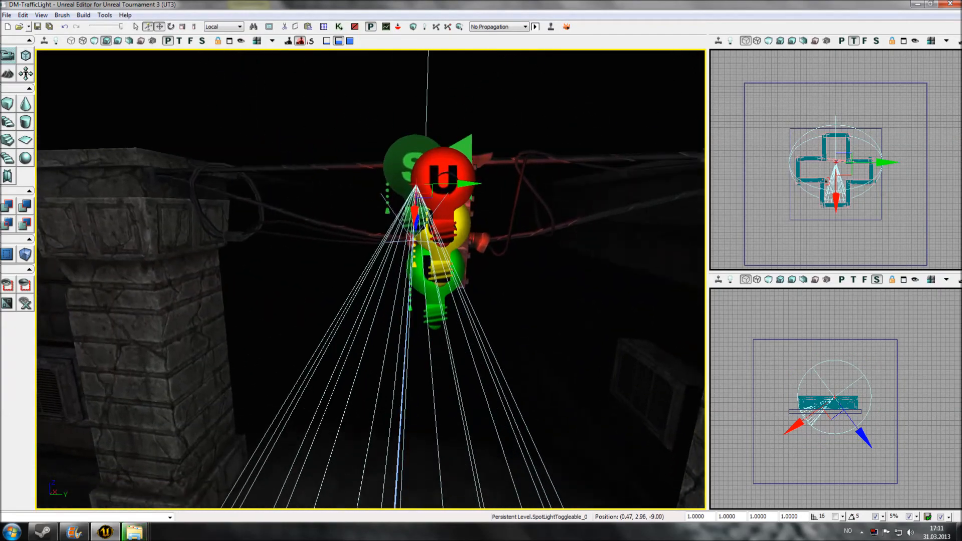
{"action": "left_click_drag", "start_coordinate": [380, 263], "coordinate": [378, 240]}
{"action": "left_click_drag", "start_coordinate": [493, 173], "coordinate": [509, 189]}
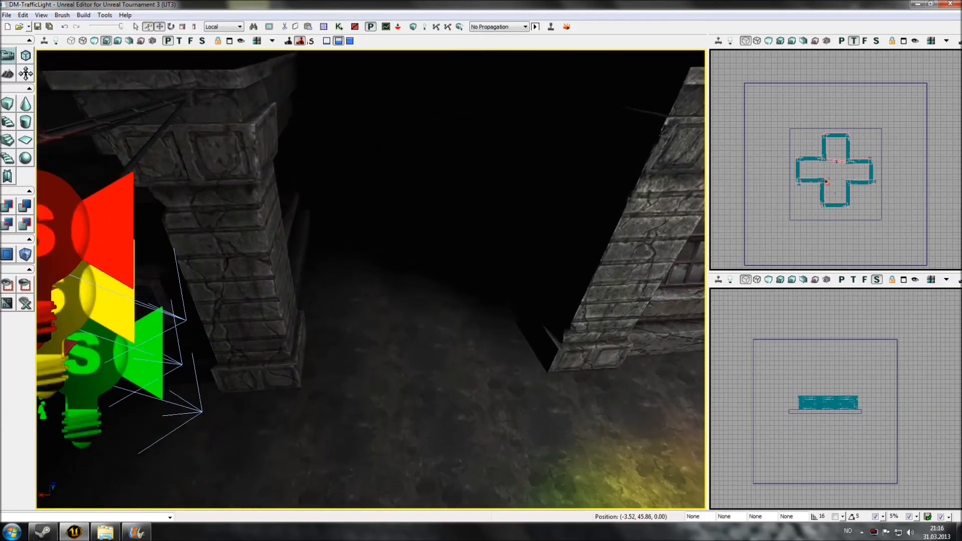
Select the red, yellow and green toggleable spotlights together and set their Brightness to 0 in the light component properties
{"action": "mouse_move", "coordinate": [371, 279]}
{"action": "left_mouse_down"}
{"action": "mouse_move", "coordinate": [369, 321]}
{"action": "mouse_move", "coordinate": [360, 281]}
{"action": "mouse_move", "coordinate": [363, 289]}
{"action": "left_mouse_up"}
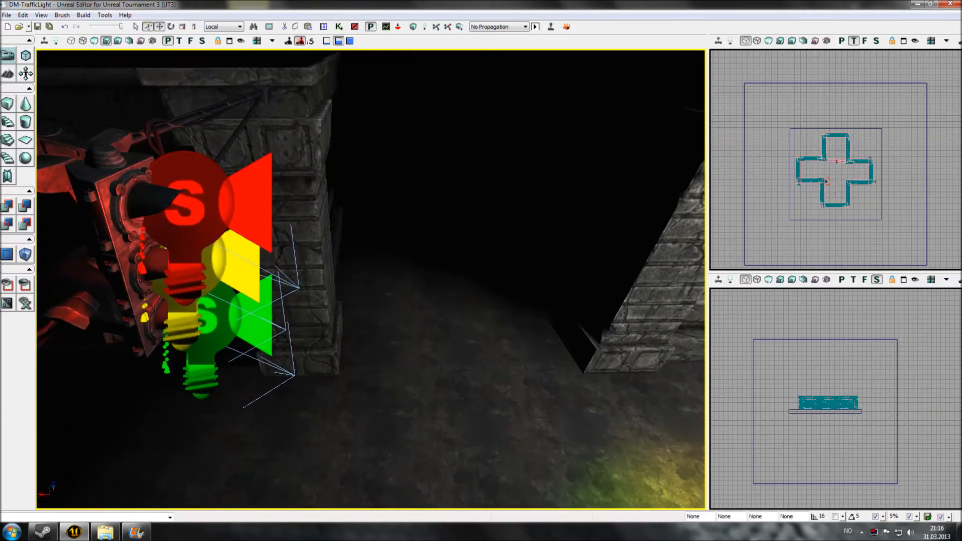
{"action": "left_click", "coordinate": [246, 201]}
{"action": "left_click", "coordinate": [240, 266], "text": "ctrl"}
{"action": "left_click", "coordinate": [253, 321], "text": "ctrl"}
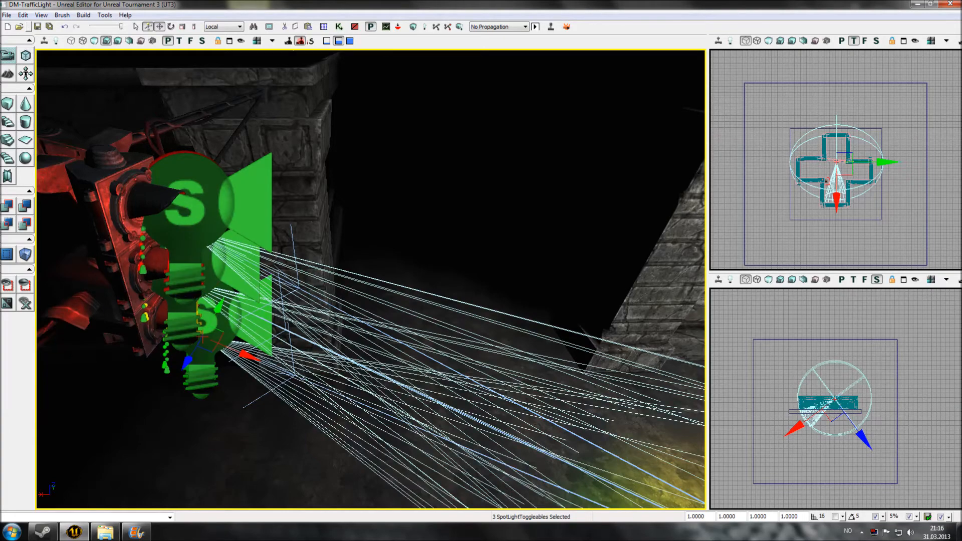
{"action": "key", "text": "F4"}
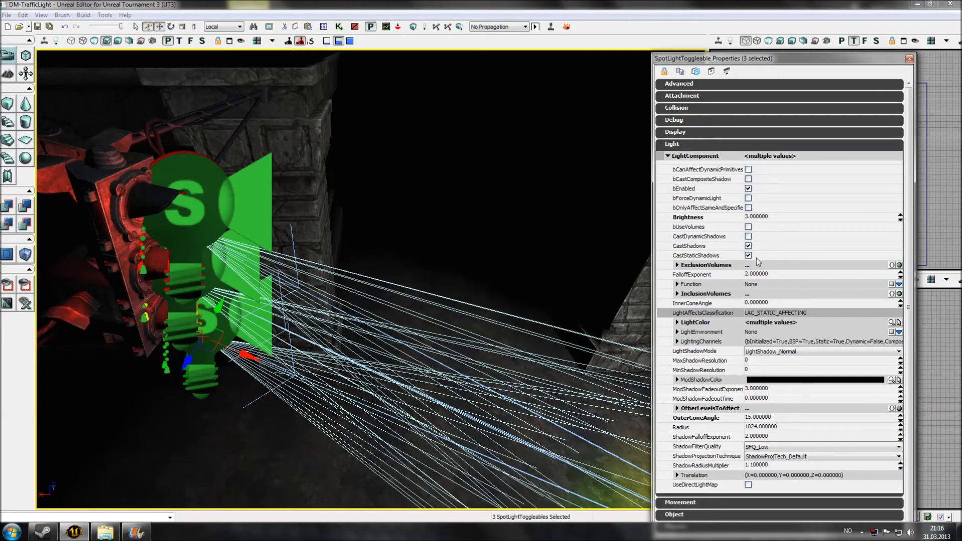
{"action": "left_click", "coordinate": [757, 217]}
{"action": "type", "text": "0"}
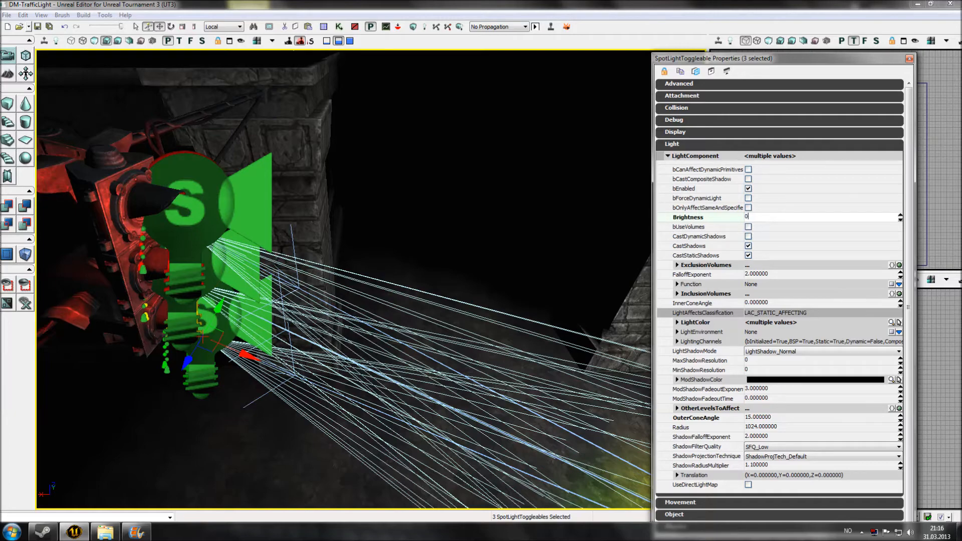
{"action": "key", "text": "Return"}
{"action": "left_click", "coordinate": [909, 60]}
Set the Brightness of the red toggleable point light at the traffic light to 0 and close its properties
{"action": "left_click_drag", "start_coordinate": [451, 275], "coordinate": [386, 200]}
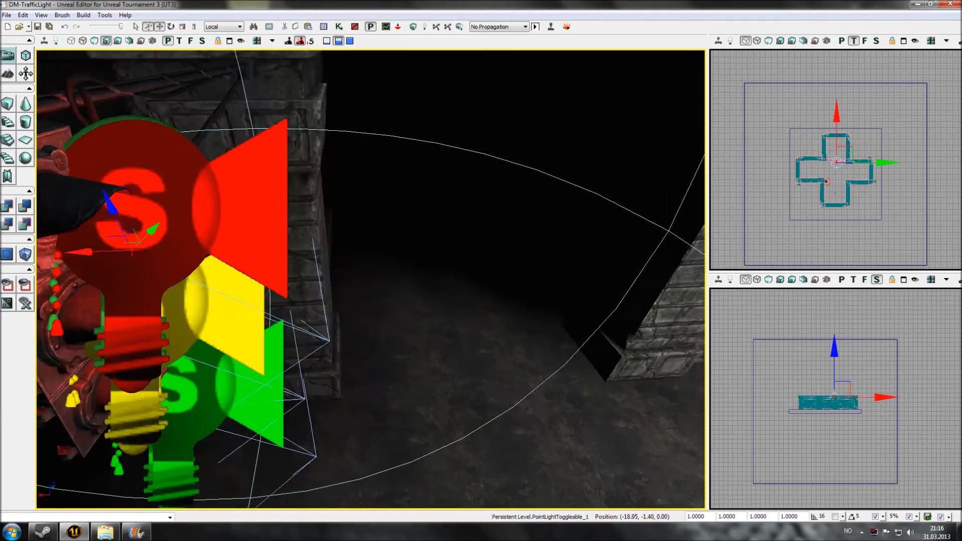
{"action": "left_click_drag", "start_coordinate": [370, 279], "coordinate": [370, 311]}
{"action": "right_click_drag", "start_coordinate": [371, 311], "coordinate": [300, 316]}
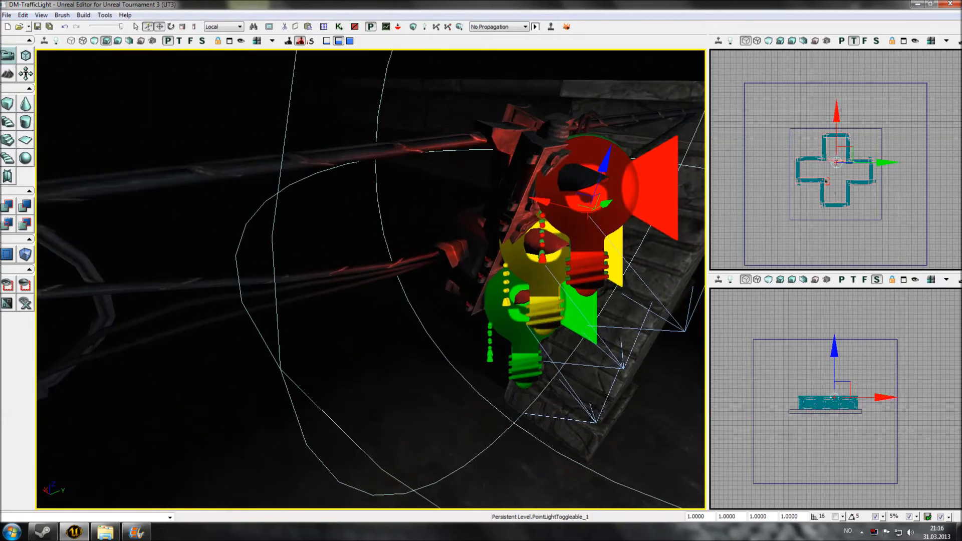
{"action": "key", "text": "F4"}
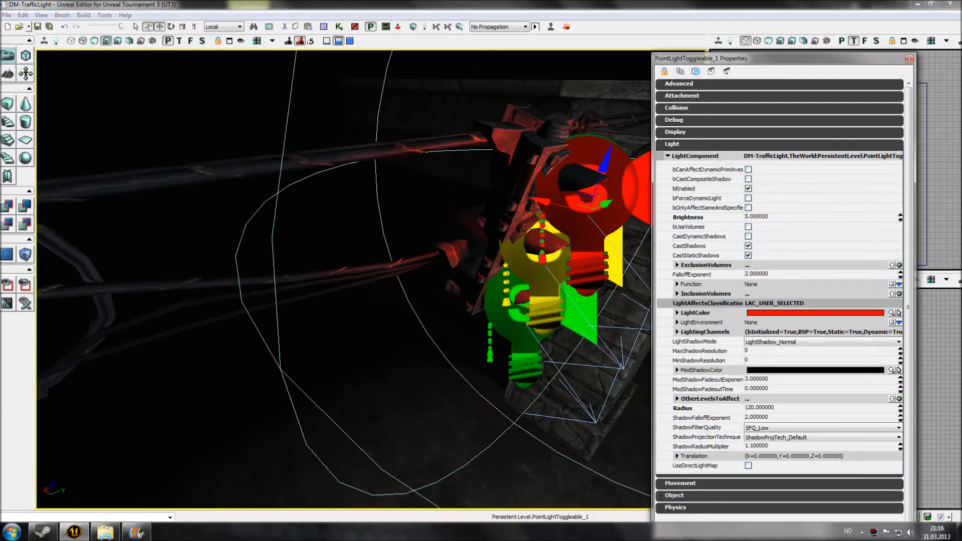
{"action": "left_click", "coordinate": [764, 216]}
{"action": "type", "text": "0"}
{"action": "key", "text": "Return"}
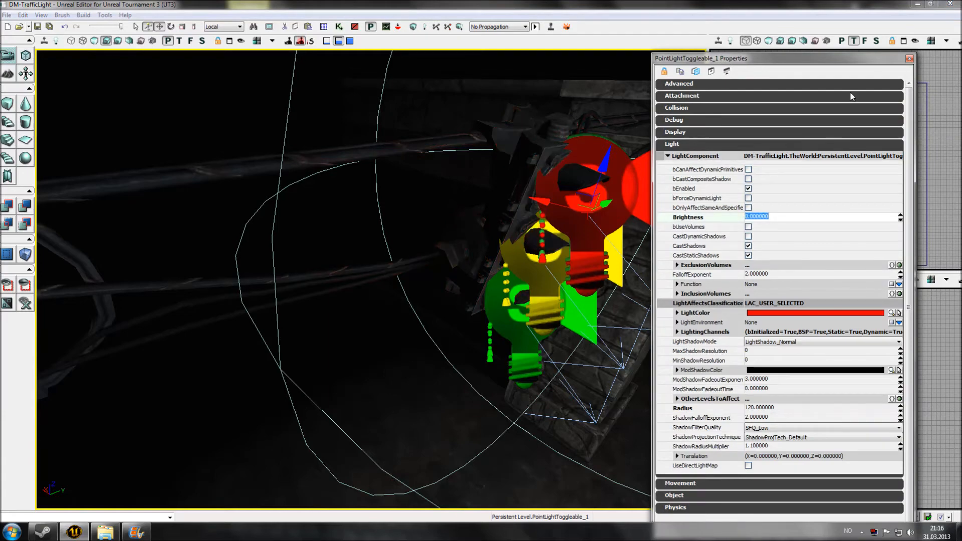
{"action": "left_click", "coordinate": [909, 59]}
Open the Matinee sequence from Kismet and add an empty group named Animated_Red_SL for the red spotlight
{"action": "left_click_drag", "start_coordinate": [671, 216], "coordinate": [772, 265]}
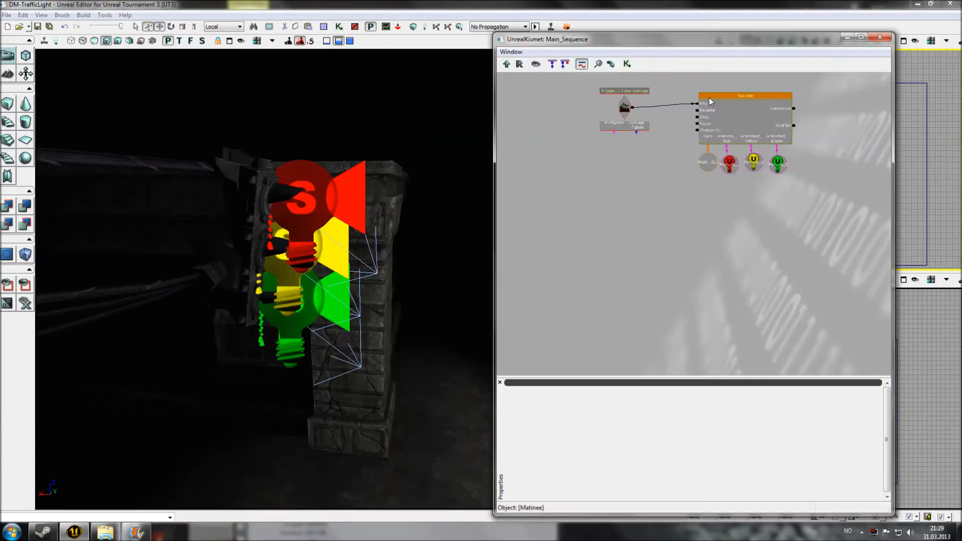
{"action": "double_click", "coordinate": [708, 98]}
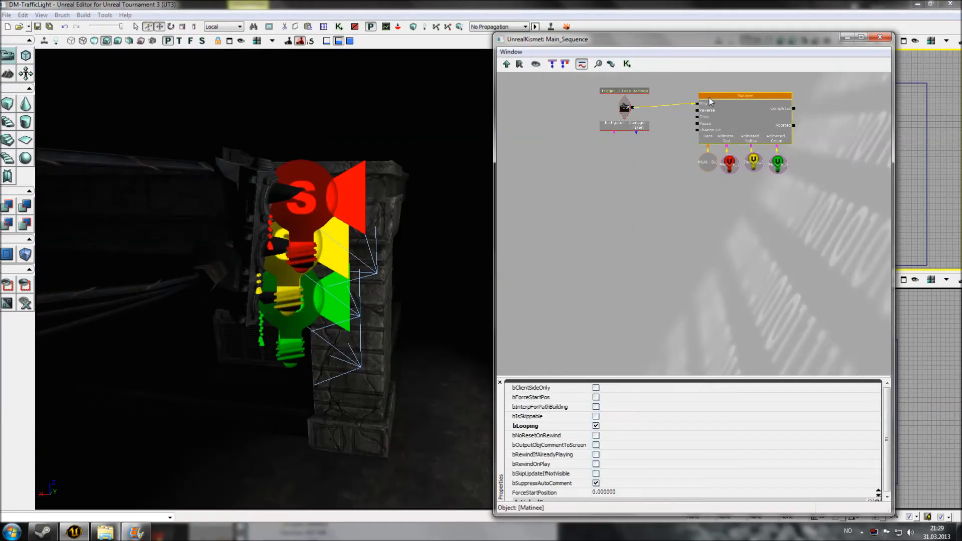
{"action": "left_click_drag", "start_coordinate": [502, 2], "coordinate": [672, 58]}
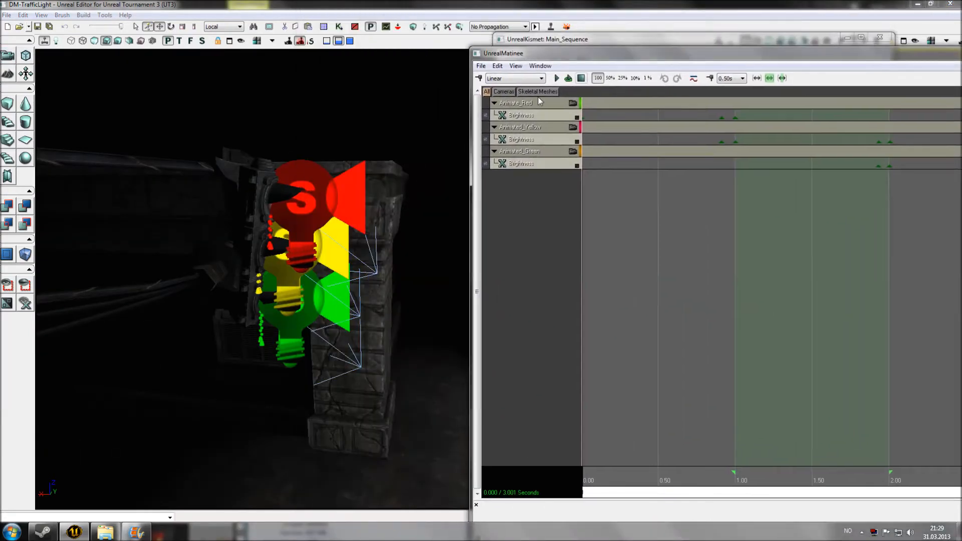
{"action": "left_click", "coordinate": [309, 203]}
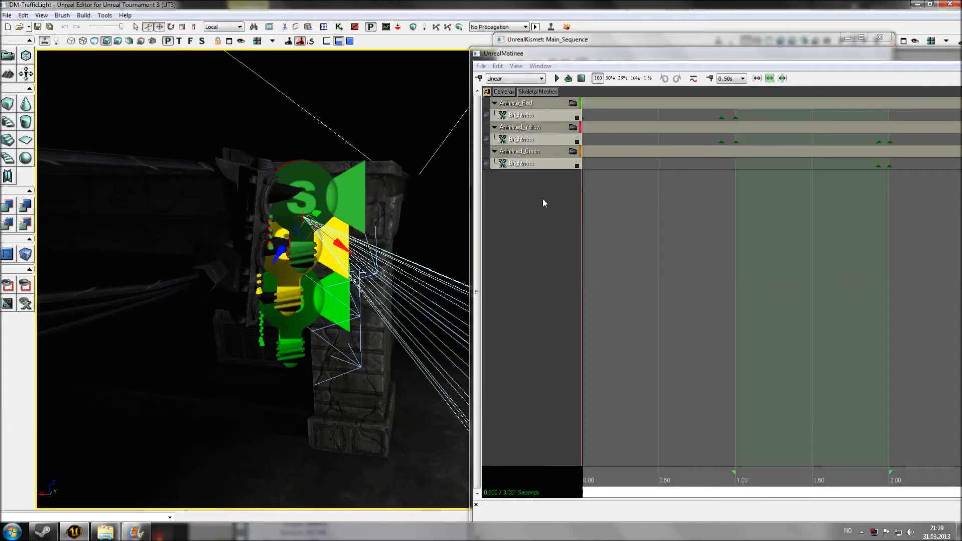
{"action": "right_click", "coordinate": [506, 190]}
{"action": "left_click", "coordinate": [524, 207]}
{"action": "type", "text": "Animated_"}
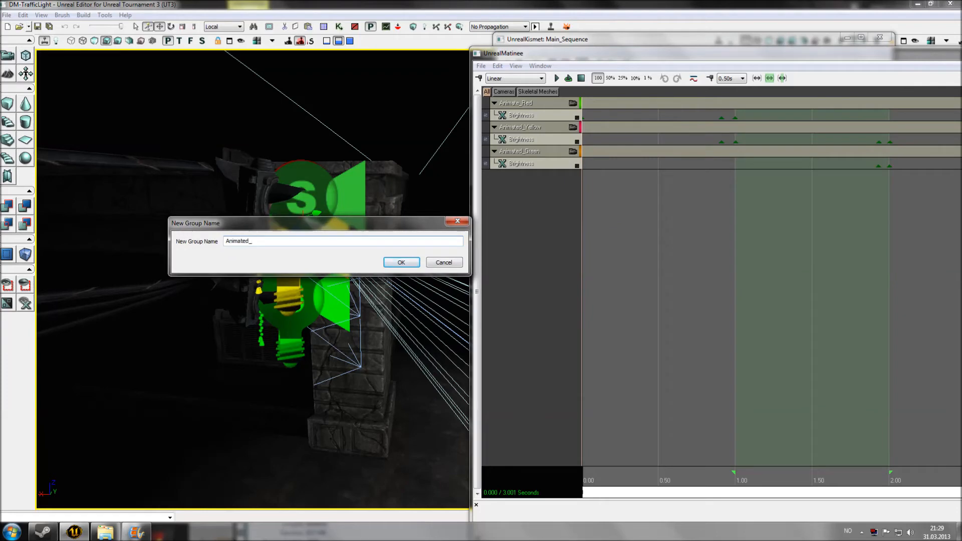
{"action": "type", "text": "Red_SL"}
{"action": "key", "text": "Return"}
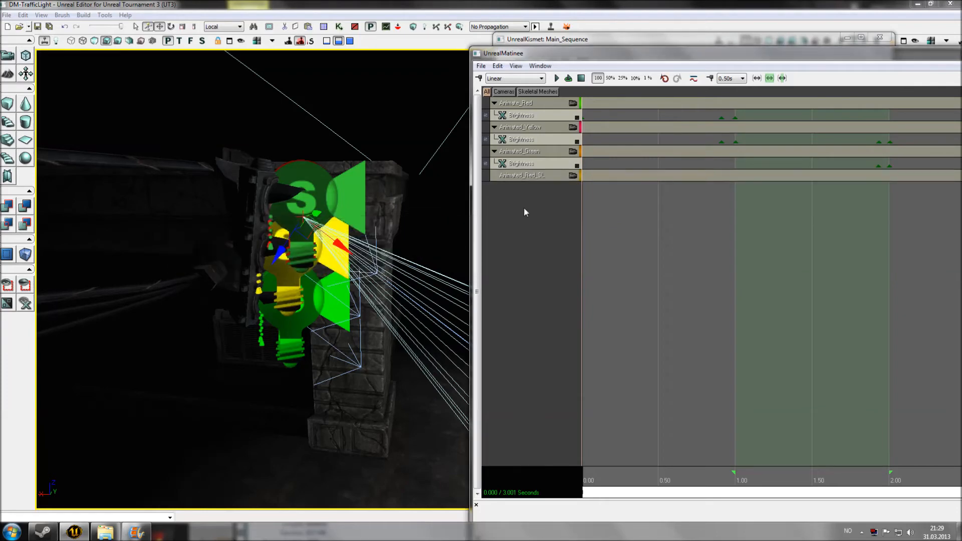
Add a float property track for SpotLightComponent0.Brightness to the Animated_Red_SL group
{"action": "right_click", "coordinate": [521, 175]}
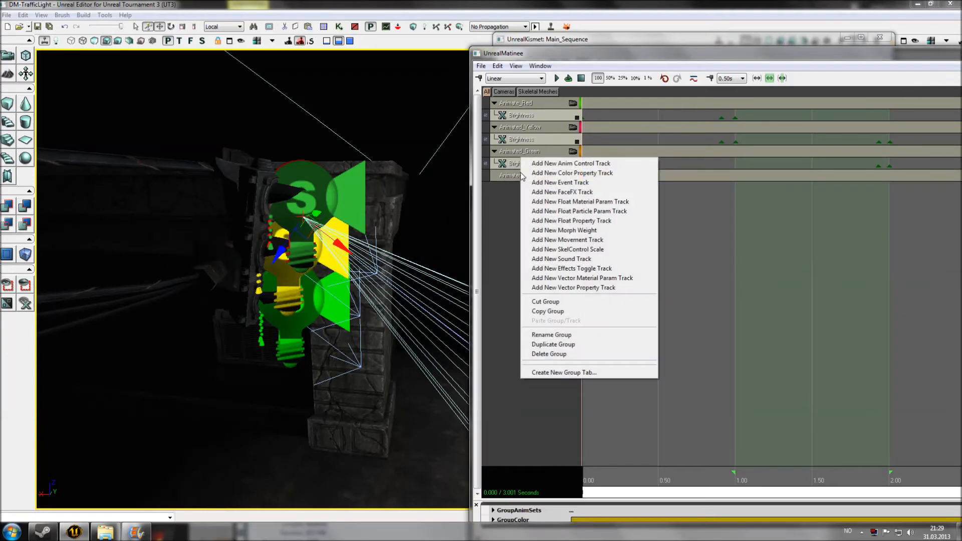
{"action": "left_click", "coordinate": [582, 222]}
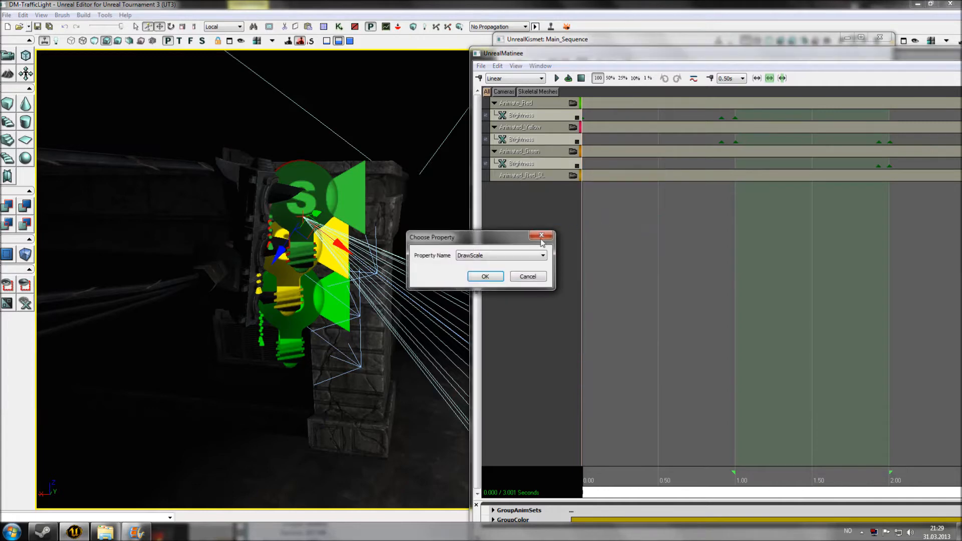
{"action": "left_click", "coordinate": [539, 256]}
{"action": "left_click", "coordinate": [489, 290]}
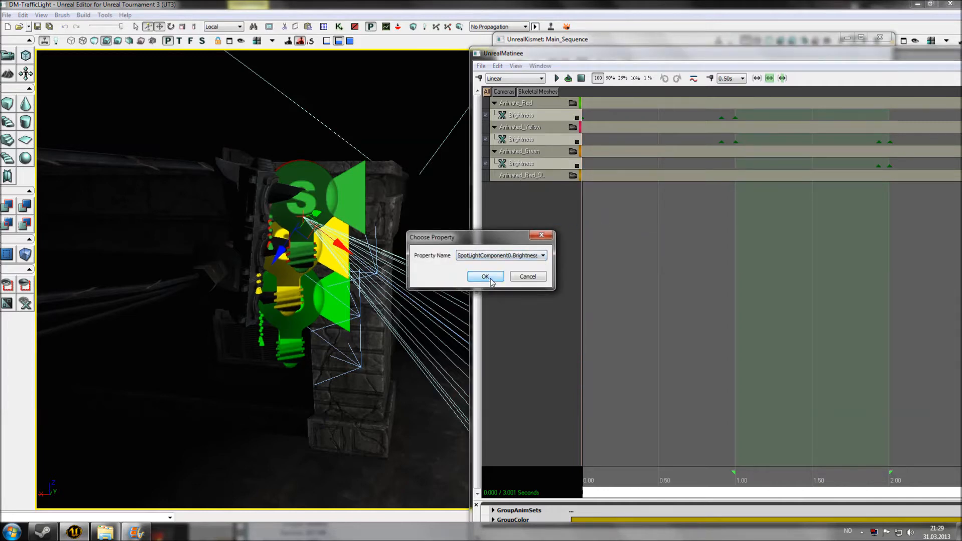
{"action": "left_click", "coordinate": [489, 275]}
Add a key at 0.00 s with value 0 to the Animated_Red_SL Brightness track, checking the matching Animate_Red key
{"action": "left_click_drag", "start_coordinate": [651, 280], "coordinate": [695, 281]}
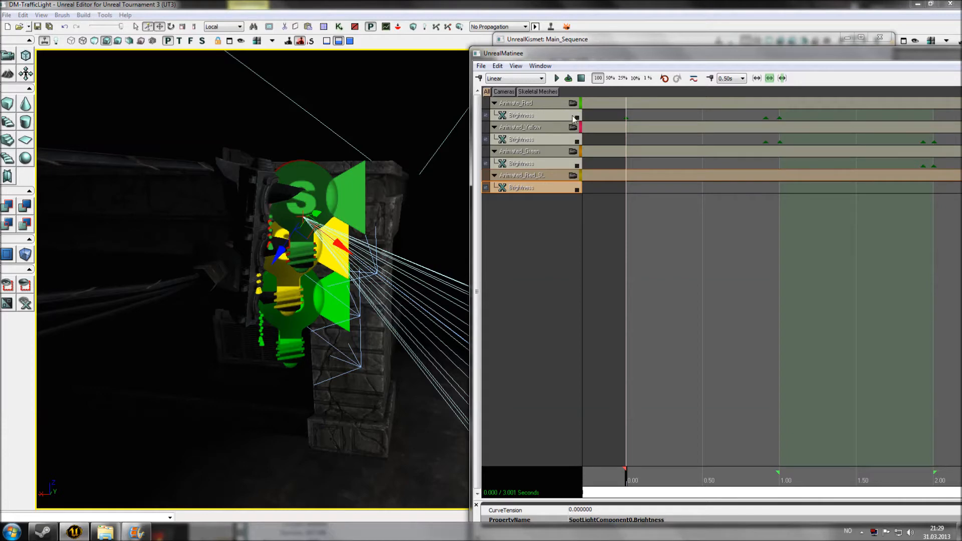
{"action": "right_click", "coordinate": [626, 116]}
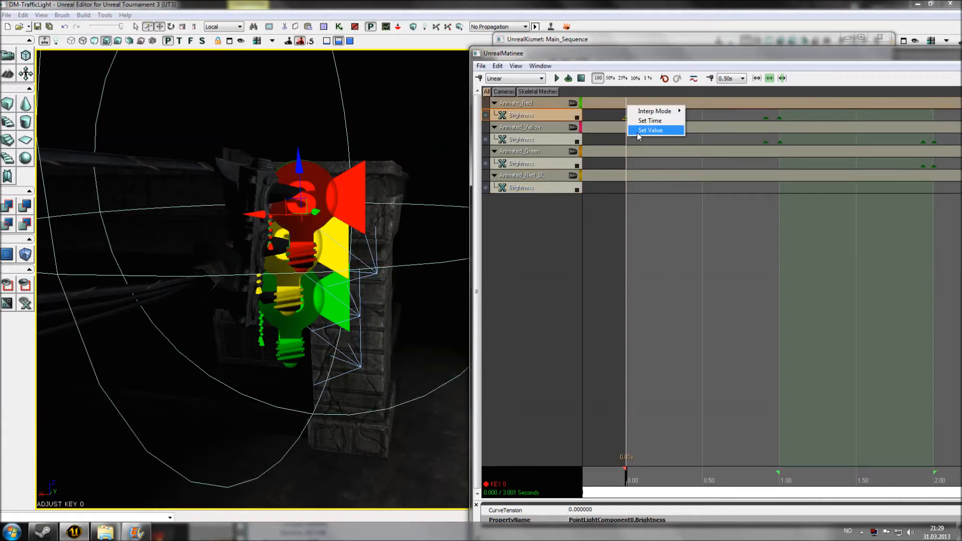
{"action": "left_click", "coordinate": [638, 132]}
{"action": "key", "text": "Return"}
{"action": "left_click", "coordinate": [540, 189]}
{"action": "left_click", "coordinate": [478, 79]}
{"action": "right_click", "coordinate": [626, 189]}
{"action": "left_click", "coordinate": [632, 199]}
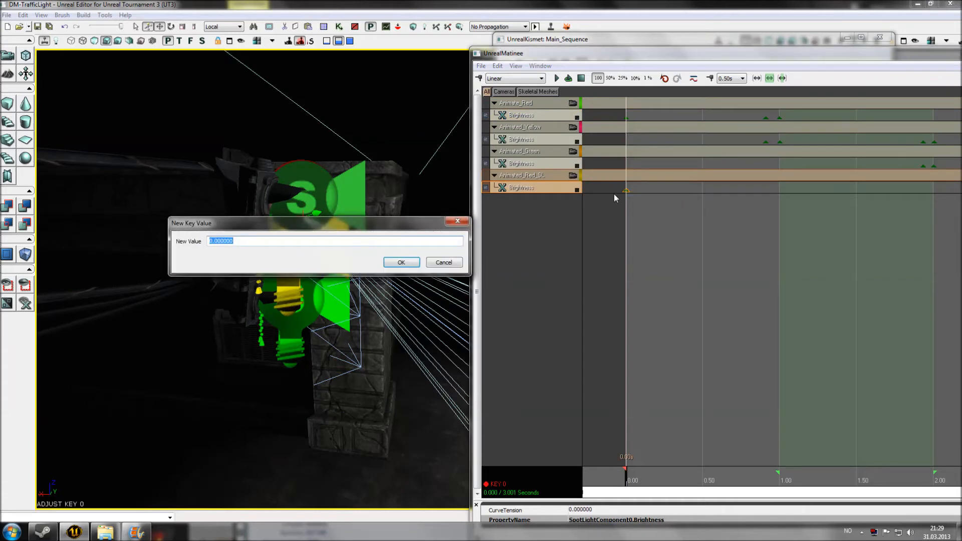
{"action": "key", "text": "Return"}
Add a key at 0.912 s with value 3 to the Animated_Red_SL Brightness track, aligned with the Animate_Red key
{"action": "left_click_drag", "start_coordinate": [626, 481], "coordinate": [767, 476]}
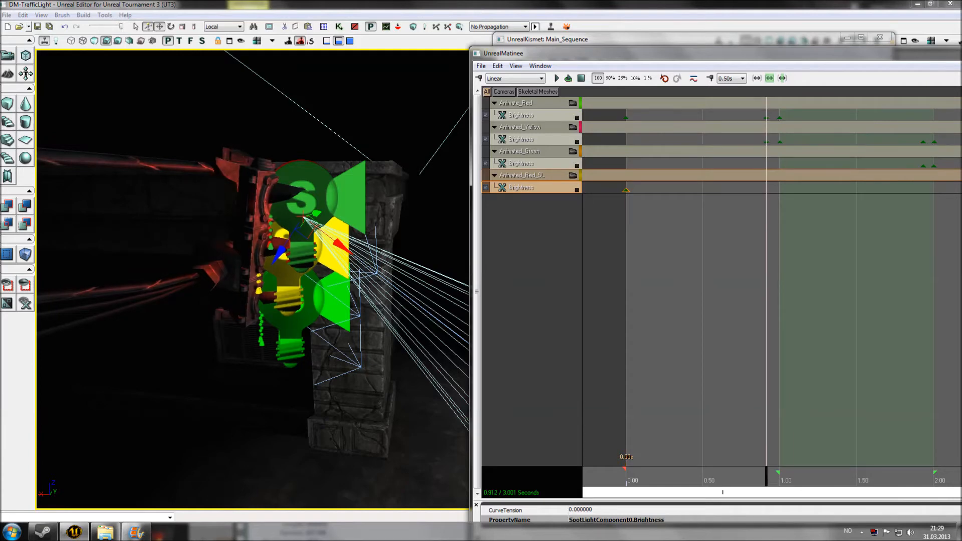
{"action": "right_click", "coordinate": [765, 117]}
{"action": "left_click", "coordinate": [781, 127]}
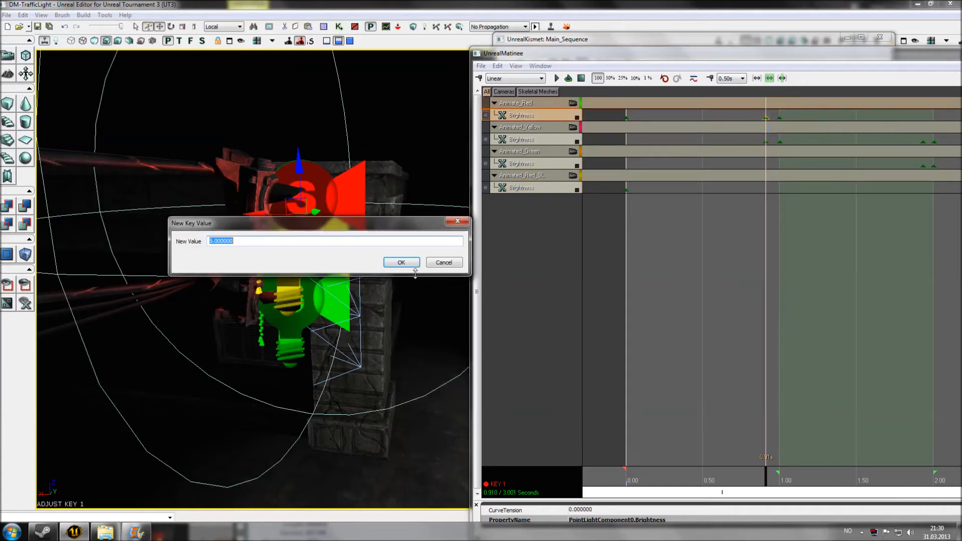
{"action": "left_click", "coordinate": [437, 263]}
{"action": "left_click_drag", "start_coordinate": [769, 482], "coordinate": [767, 481]}
{"action": "left_click", "coordinate": [478, 79]}
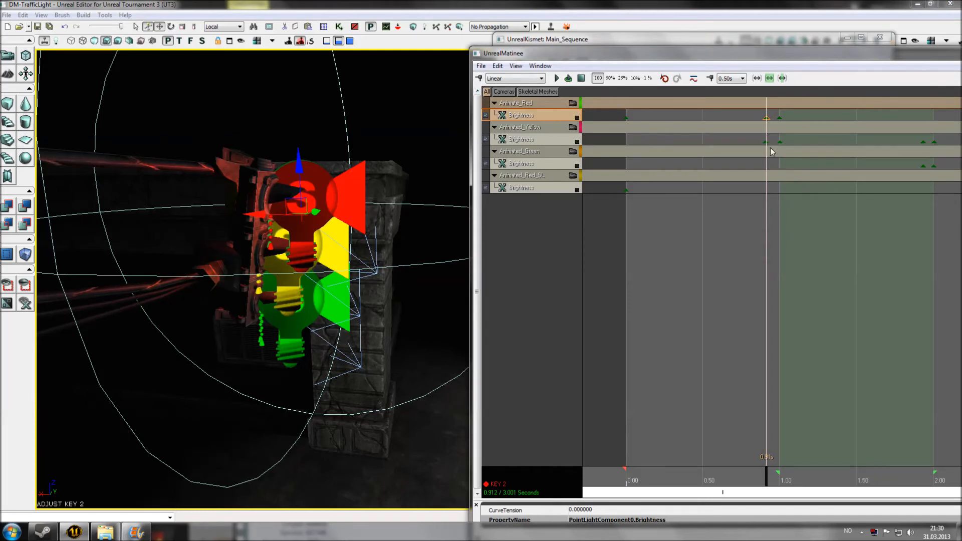
{"action": "left_click", "coordinate": [546, 190]}
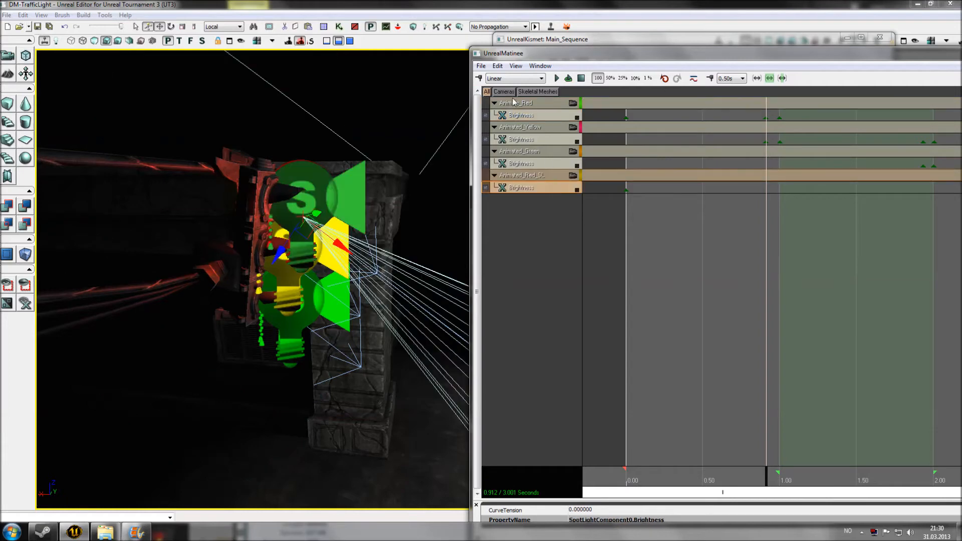
{"action": "left_click", "coordinate": [478, 79]}
{"action": "right_click", "coordinate": [767, 190]}
{"action": "left_click", "coordinate": [786, 203]}
{"action": "type", "text": "3"}
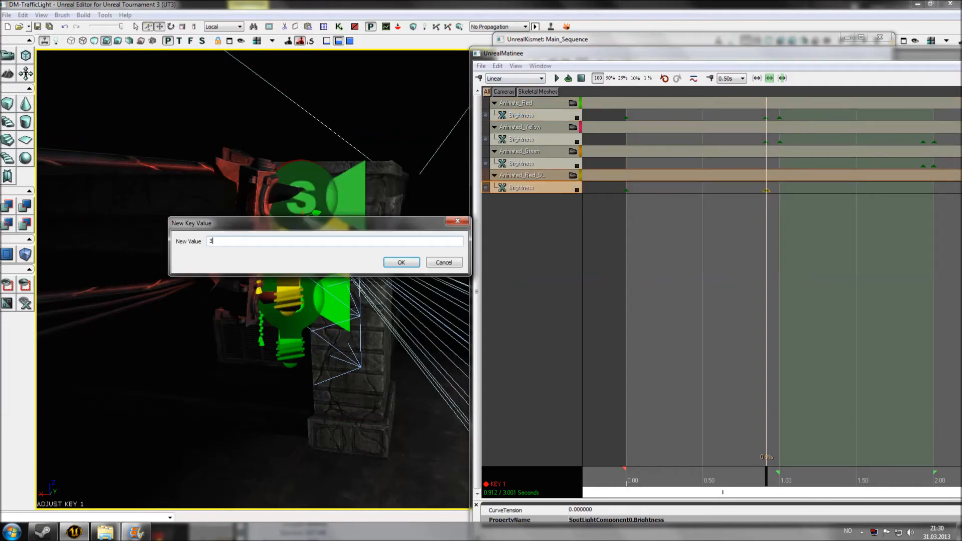
{"action": "key", "text": "Return"}
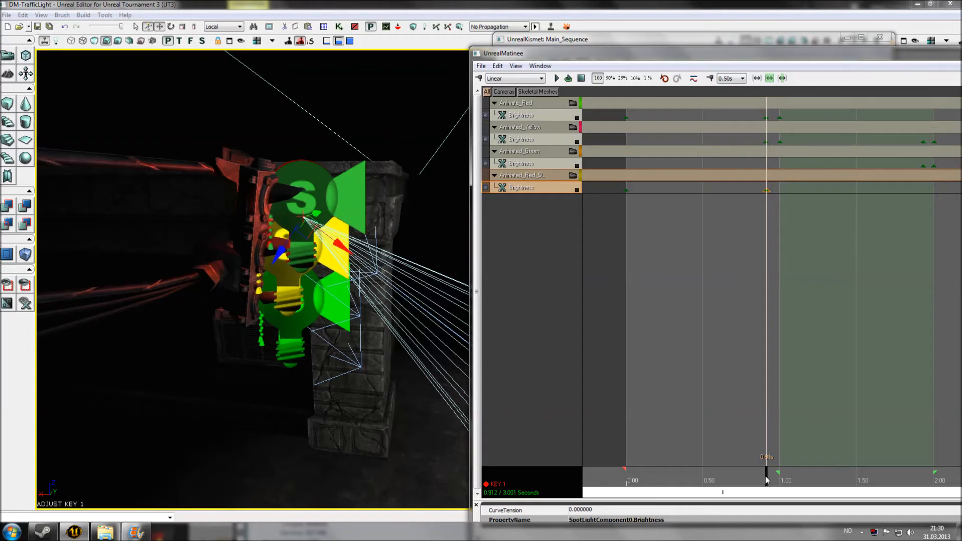
Add a key at 1.00 s with value 0 to the Animated_Red_SL Brightness track, matching the Animate_Red timing
{"action": "left_click_drag", "start_coordinate": [766, 476], "coordinate": [780, 481]}
{"action": "left_click", "coordinate": [779, 117]}
{"action": "right_click", "coordinate": [779, 118]}
{"action": "left_click", "coordinate": [801, 128]}
{"action": "left_click", "coordinate": [437, 263]}
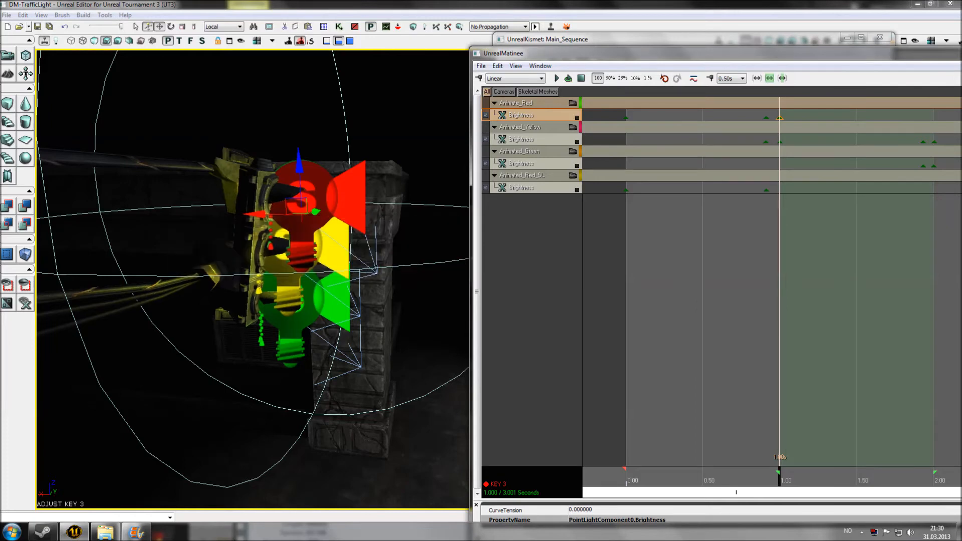
{"action": "left_click", "coordinate": [522, 185]}
{"action": "left_click", "coordinate": [480, 78]}
{"action": "right_click", "coordinate": [779, 190]}
{"action": "left_click", "coordinate": [796, 203]}
{"action": "type", "text": "0"}
{"action": "left_click", "coordinate": [407, 259]}
Play the Matinee sequence to preview the red spotlight's effect on the street
{"action": "right_click_drag", "start_coordinate": [407, 260], "coordinate": [460, 283]}
{"action": "right_click_drag", "start_coordinate": [250, 280], "coordinate": [301, 286]}
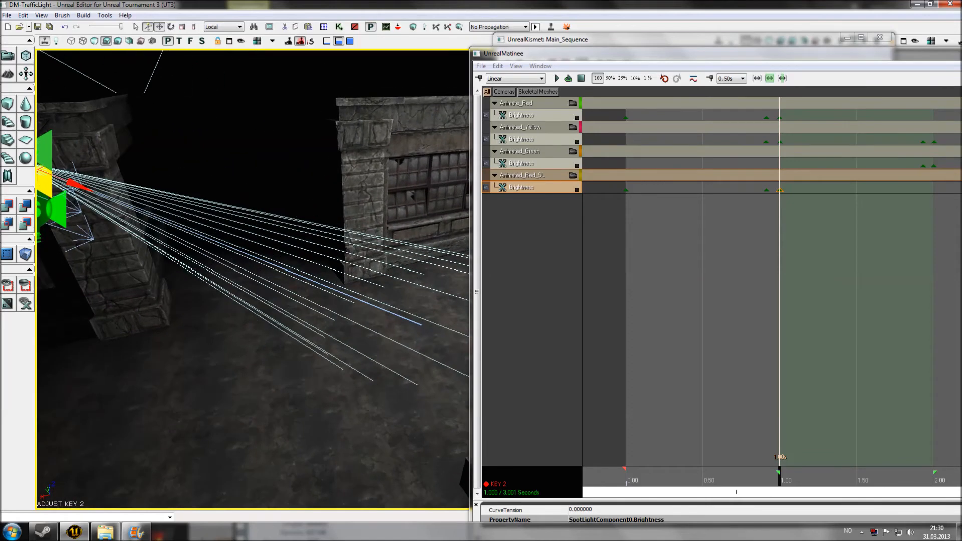
{"action": "left_click", "coordinate": [556, 79]}
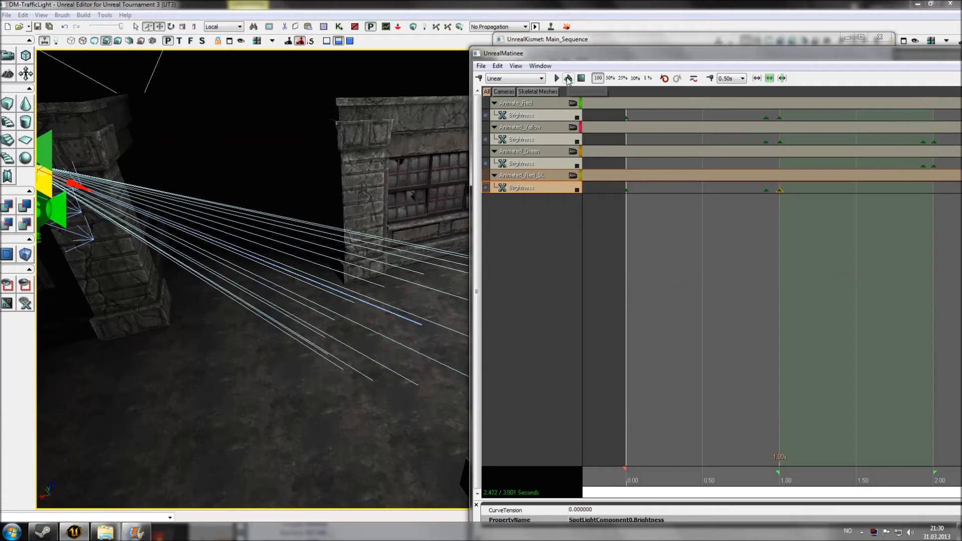
{"action": "right_click_drag", "start_coordinate": [300, 271], "coordinate": [256, 271]}
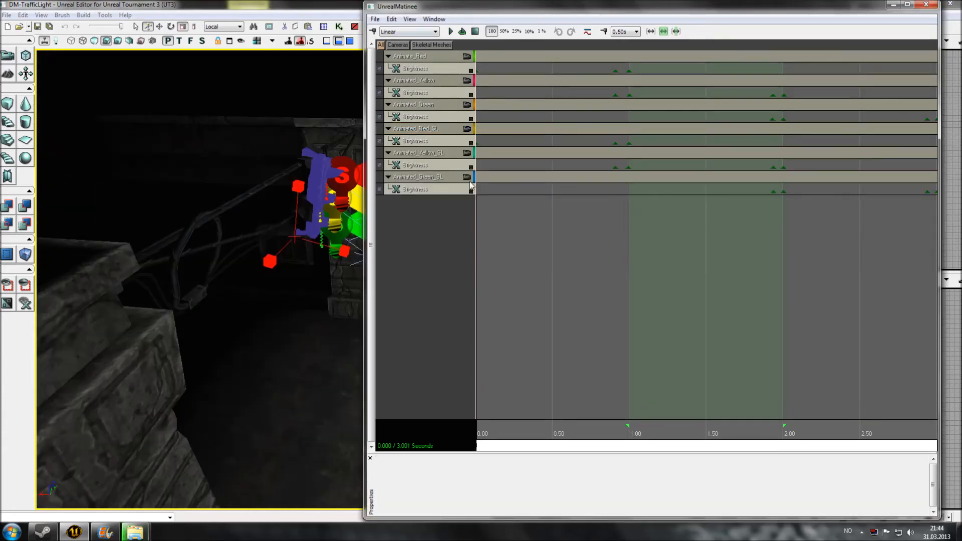
Review the keys of the six light groups along the timeline, and close the Matinee and Kismet windows
{"action": "left_click_drag", "start_coordinate": [707, 300], "coordinate": [626, 300]}
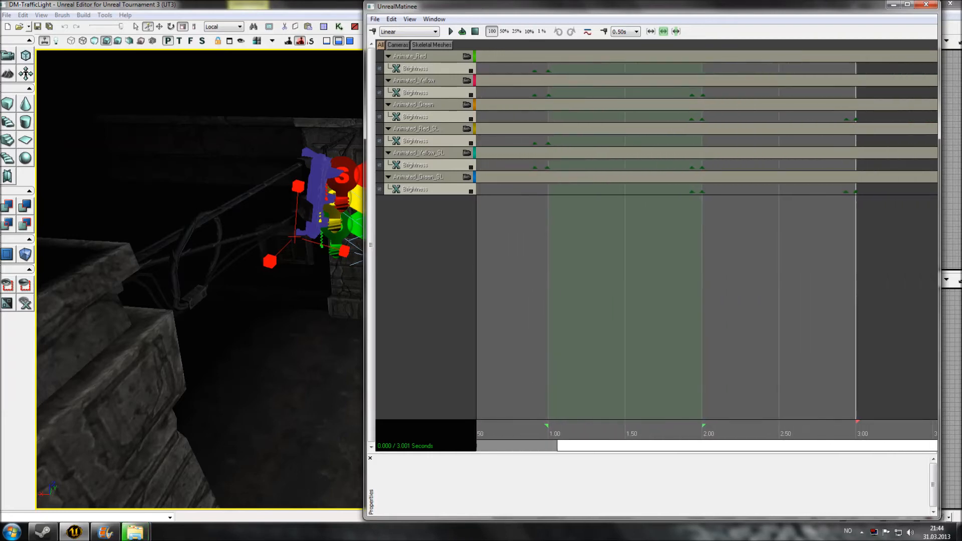
{"action": "left_click", "coordinate": [926, 4]}
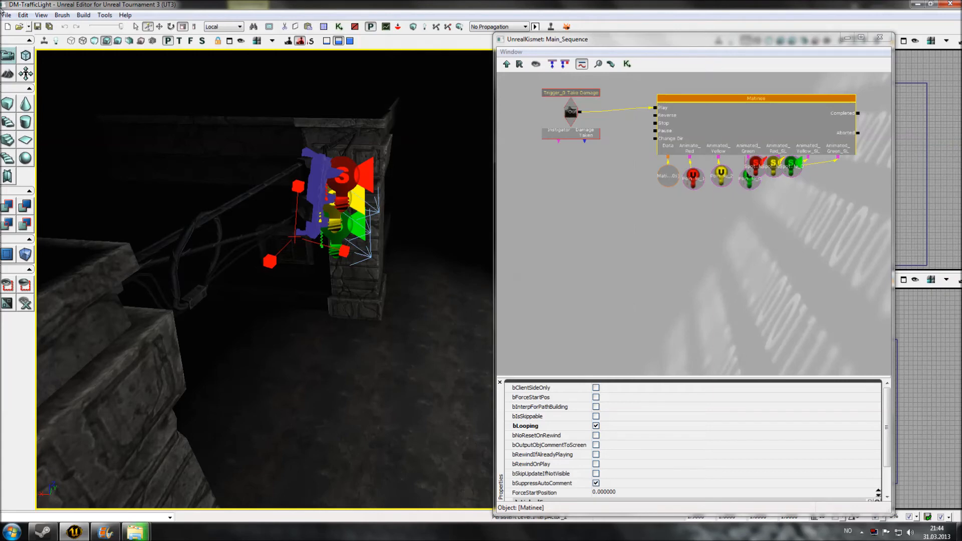
{"action": "left_click", "coordinate": [880, 37]}
Save the map and build the whole level, including its lighting
{"action": "left_click", "coordinate": [6, 16]}
{"action": "left_click", "coordinate": [30, 50]}
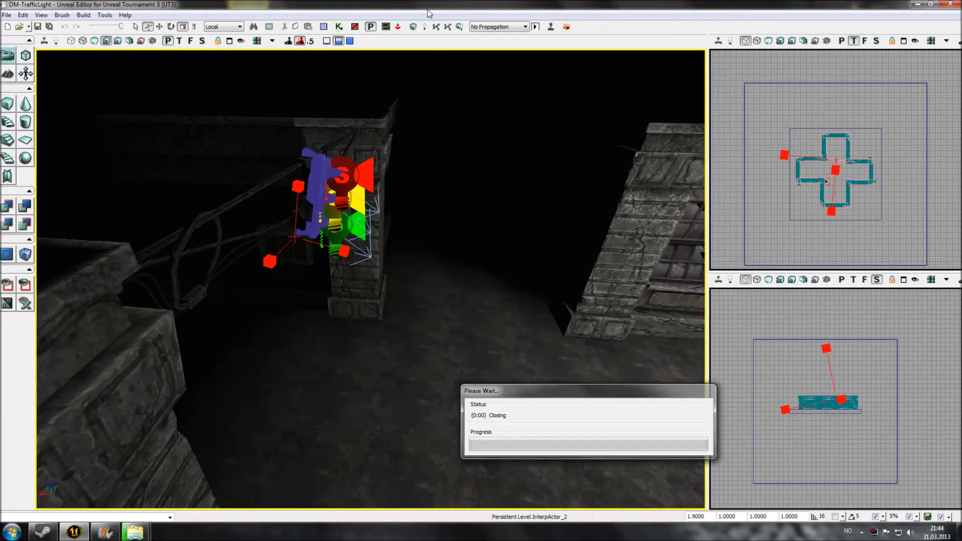
{"action": "left_click", "coordinate": [459, 28]}
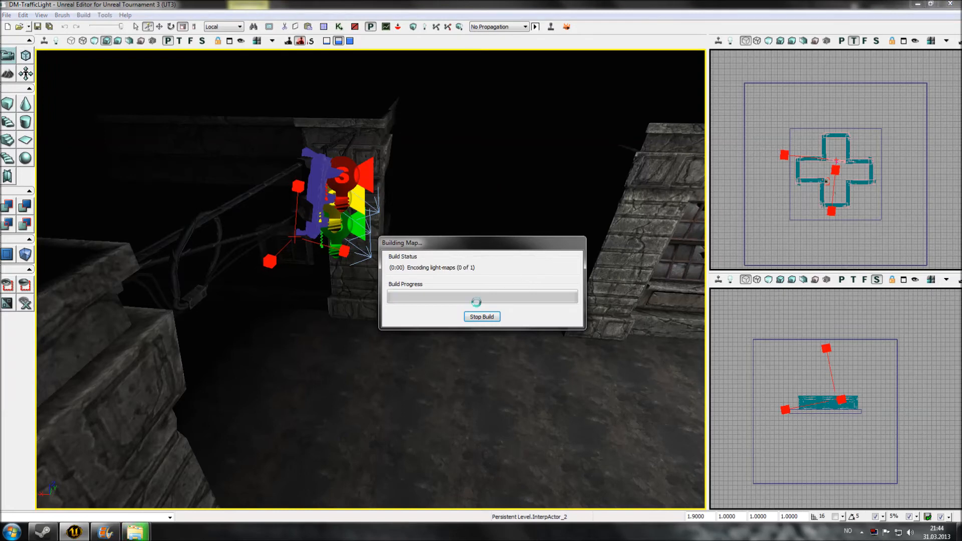
{"action": "left_click", "coordinate": [526, 248]}
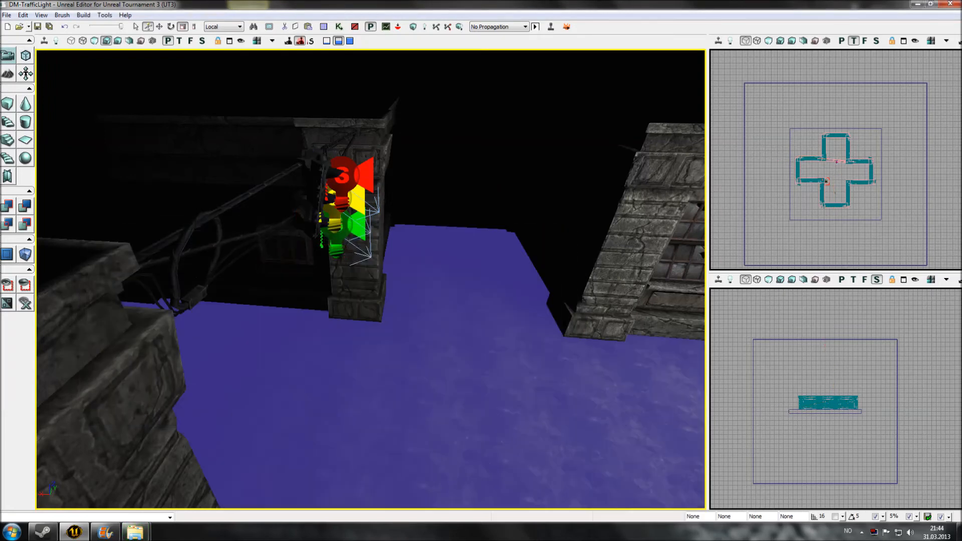
Play-test the level from the street, shoot the pillar trigger, watch the traffic light cycle, and exit the game
{"action": "right_click", "coordinate": [437, 156]}
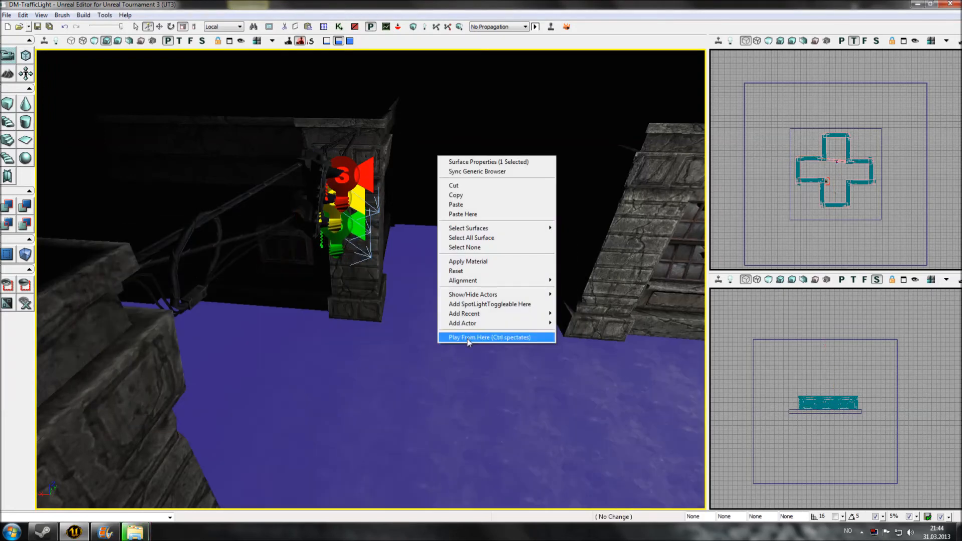
{"action": "left_click", "coordinate": [467, 339]}
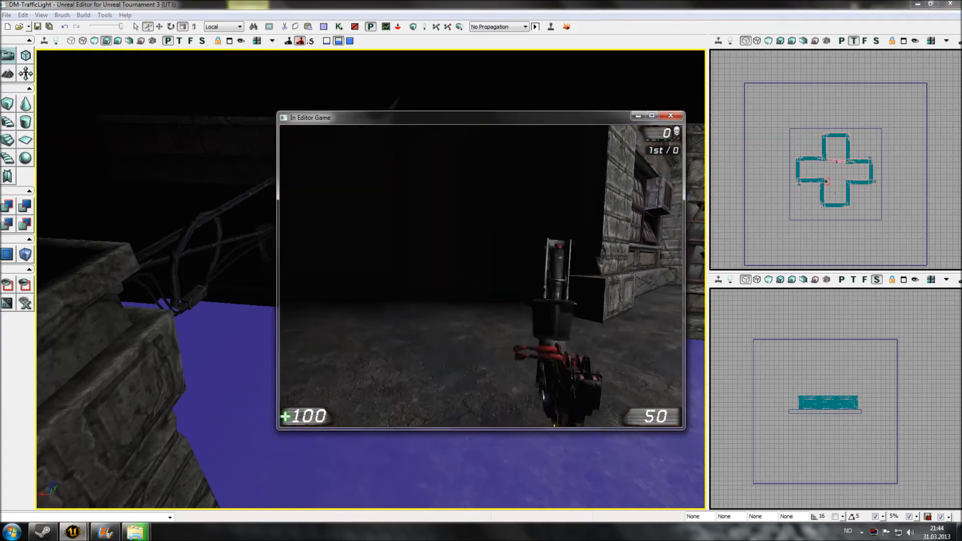
{"action": "key", "text": "s"}
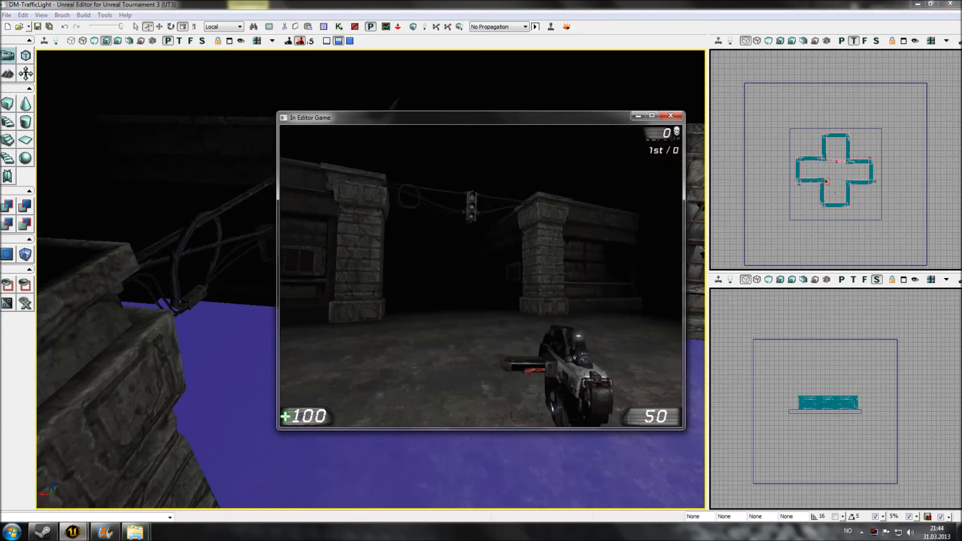
{"action": "key", "text": "w"}
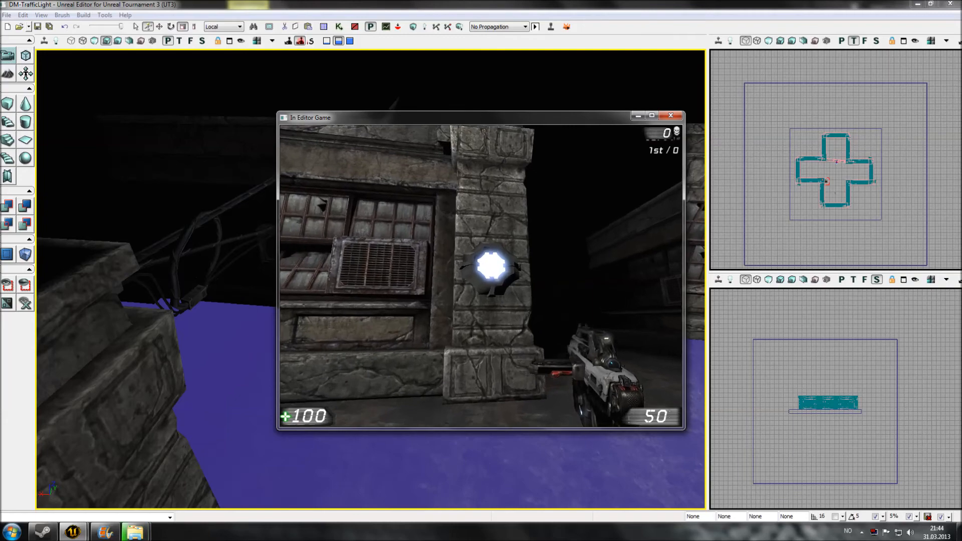
{"action": "left_click", "coordinate": [481, 276]}
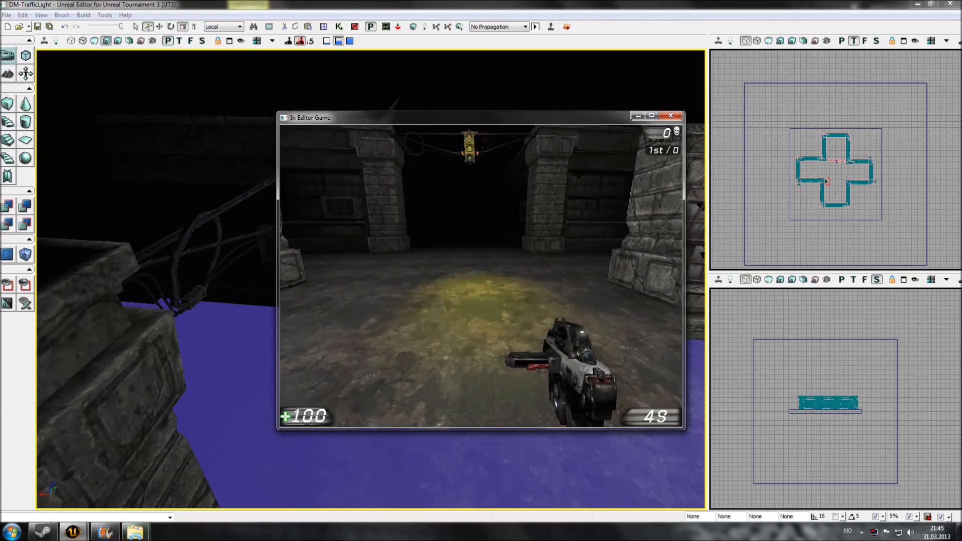
{"action": "key", "text": "Escape"}
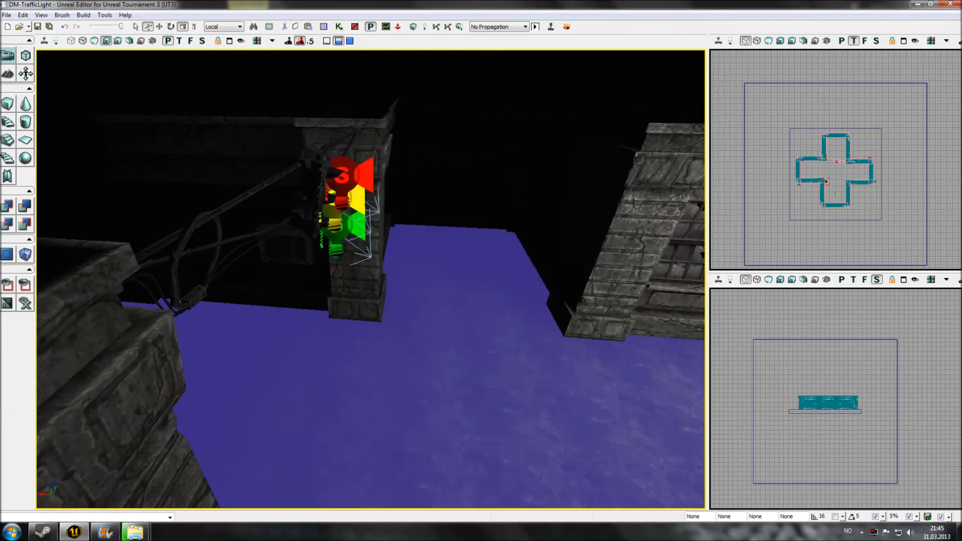
Set the CollisionType of the traffic light mesh (InterpActor_2) to COLLIDE_BlockWeapons in its properties
{"action": "middle_click_drag", "start_coordinate": [370, 279], "coordinate": [396, 306]}
{"action": "left_click_drag", "start_coordinate": [371, 279], "coordinate": [341, 250]}
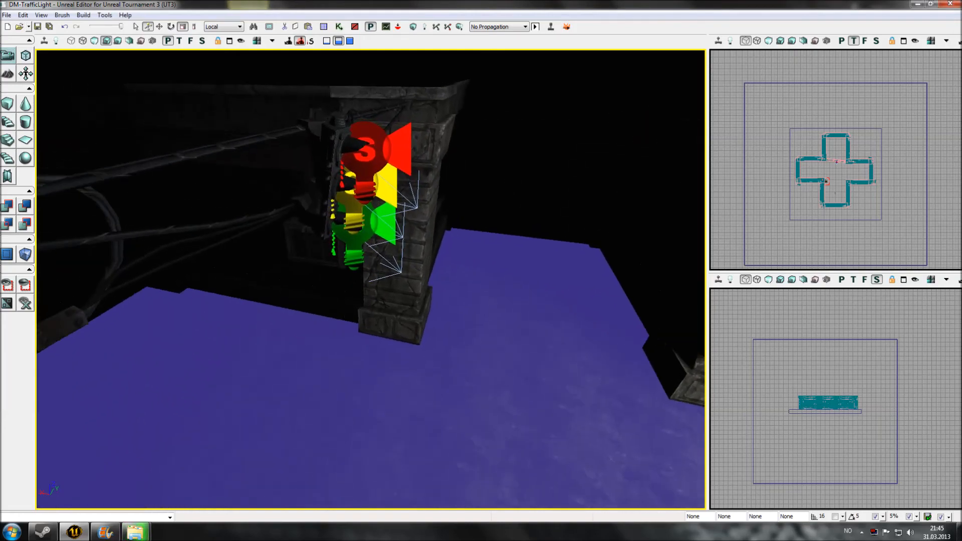
{"action": "left_click", "coordinate": [328, 176]}
{"action": "left_click_drag", "start_coordinate": [371, 280], "coordinate": [429, 280]}
{"action": "mouse_move", "coordinate": [370, 280]}
{"action": "middle_mouse_down"}
{"action": "mouse_move", "coordinate": [326, 273]}
{"action": "mouse_move", "coordinate": [354, 280]}
{"action": "middle_mouse_up"}
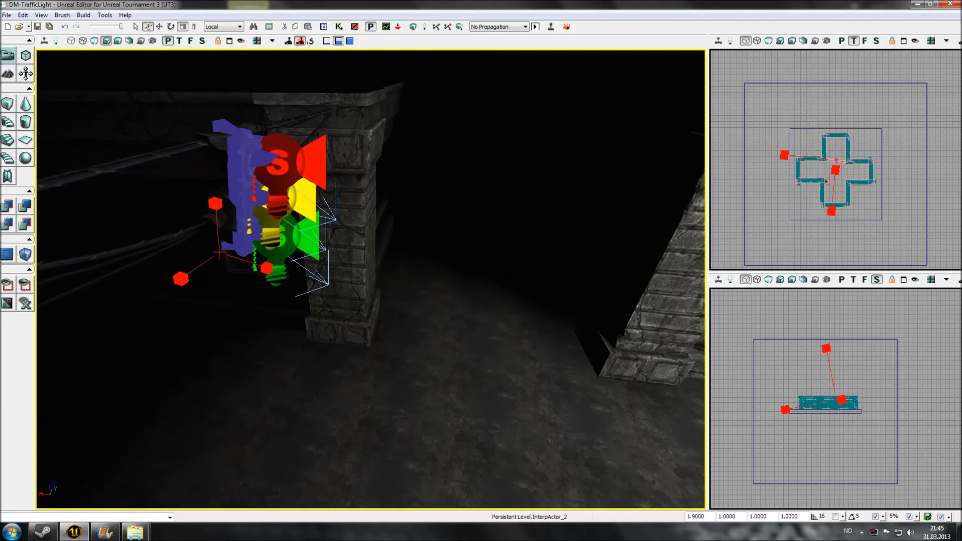
{"action": "key", "text": "F4"}
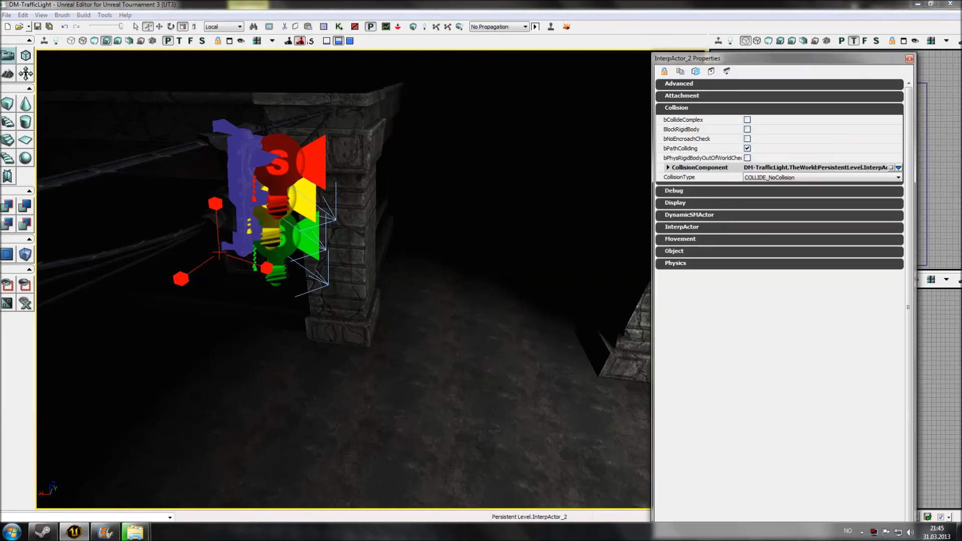
{"action": "left_click", "coordinate": [700, 107]}
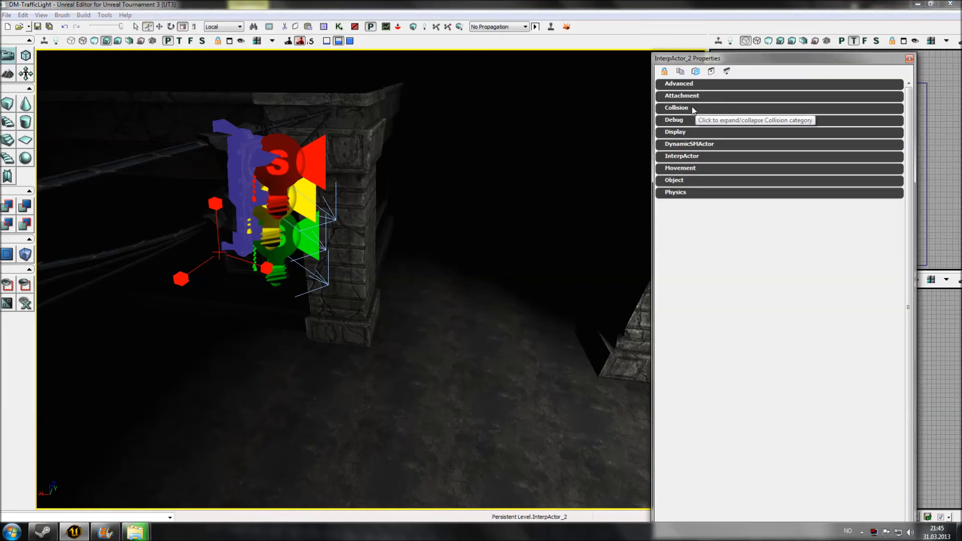
{"action": "left_click", "coordinate": [698, 109]}
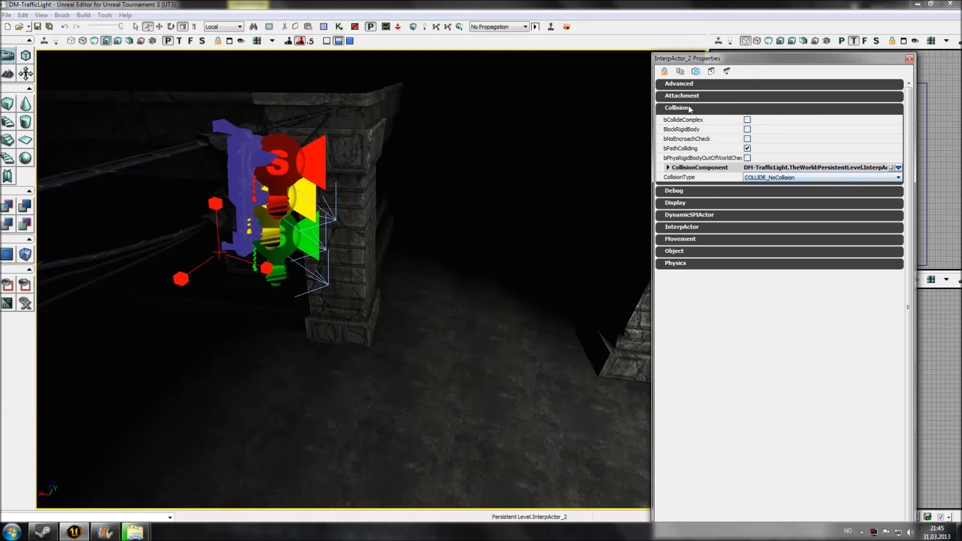
{"action": "left_click", "coordinate": [762, 176]}
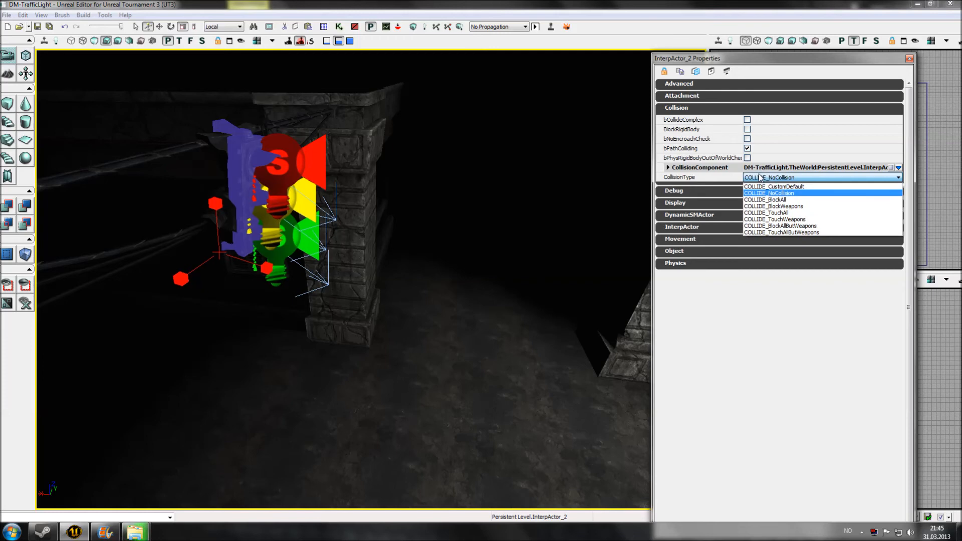
{"action": "left_click", "coordinate": [770, 206]}
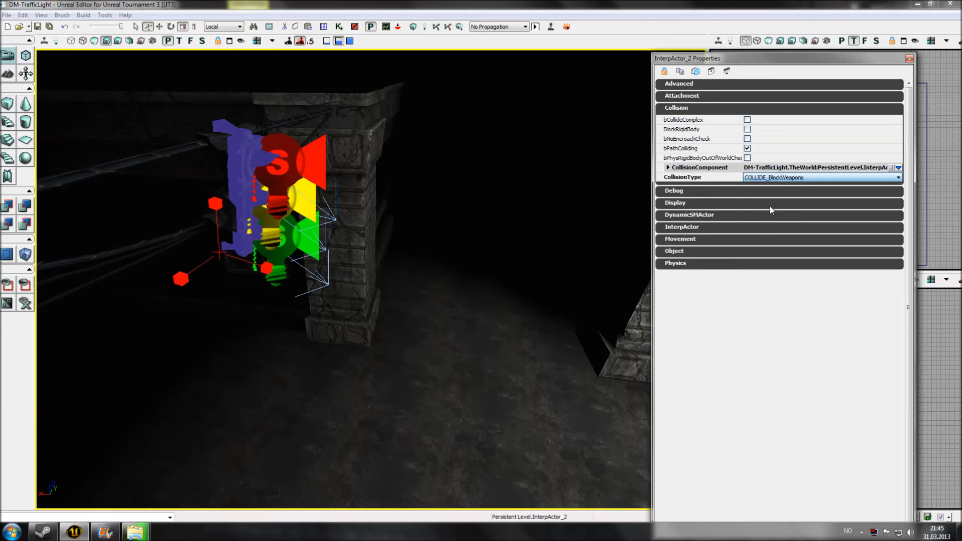
{"action": "left_click", "coordinate": [909, 59]}
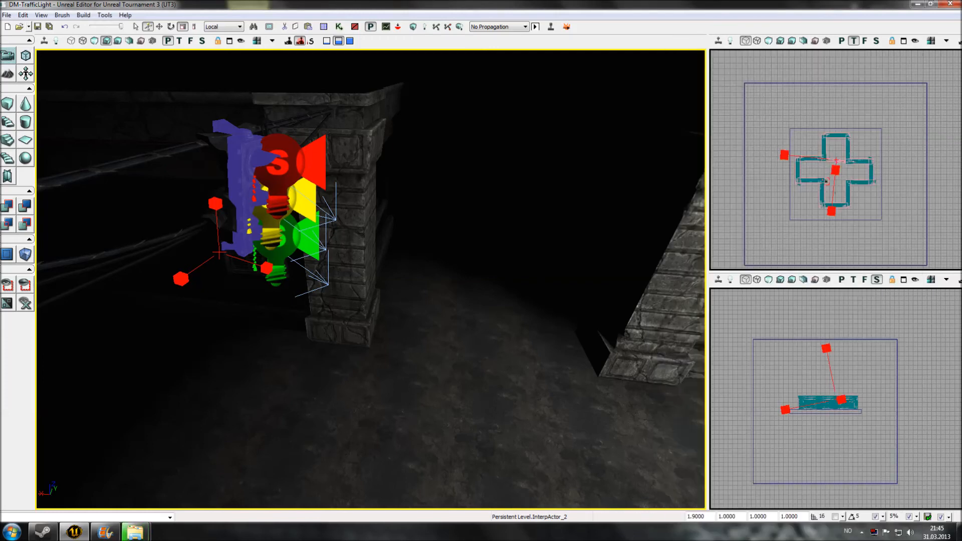
Open Kismet and add a Take Damage event for the selected traffic light, InterpActor_2, below the trigger's event
{"action": "left_click", "coordinate": [355, 27]}
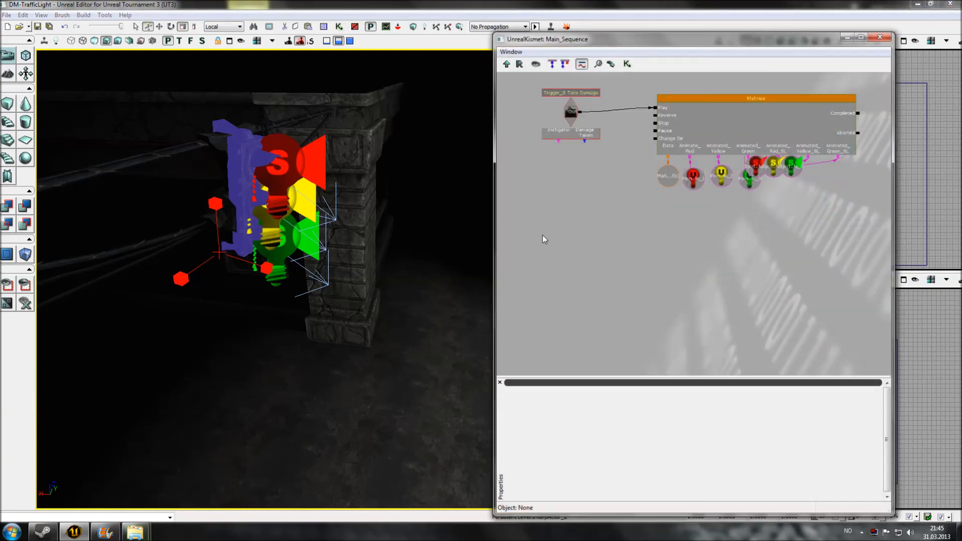
{"action": "right_click", "coordinate": [543, 223]}
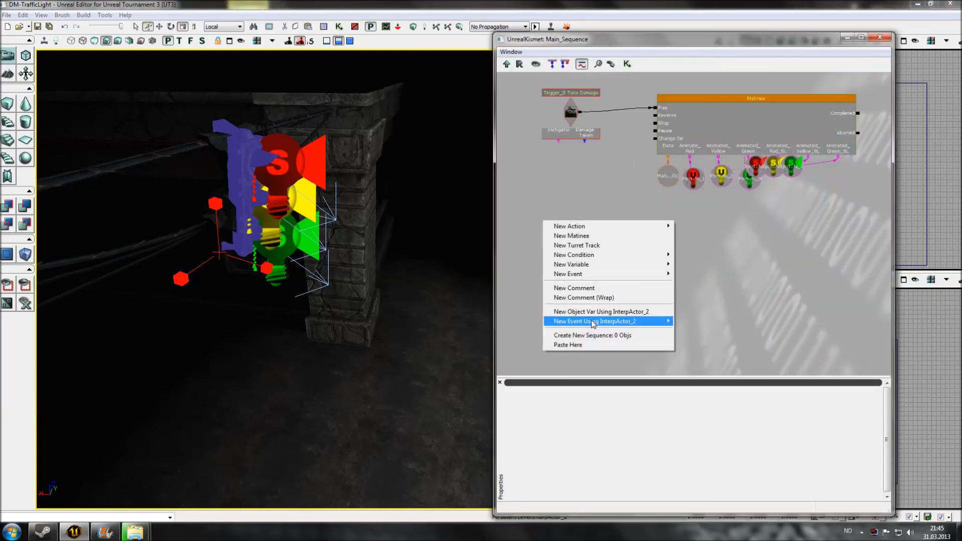
{"action": "mouse_move", "coordinate": [594, 323]}
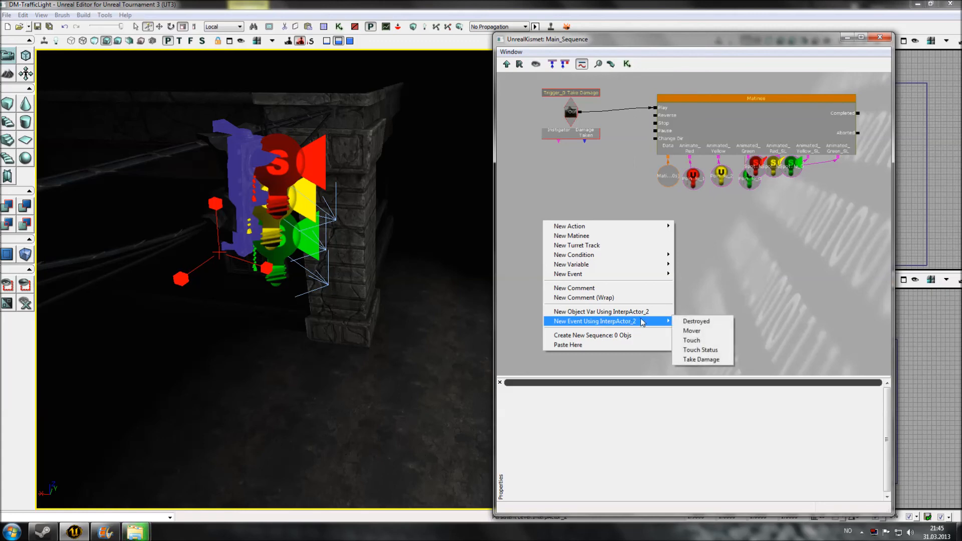
{"action": "left_click", "coordinate": [701, 359]}
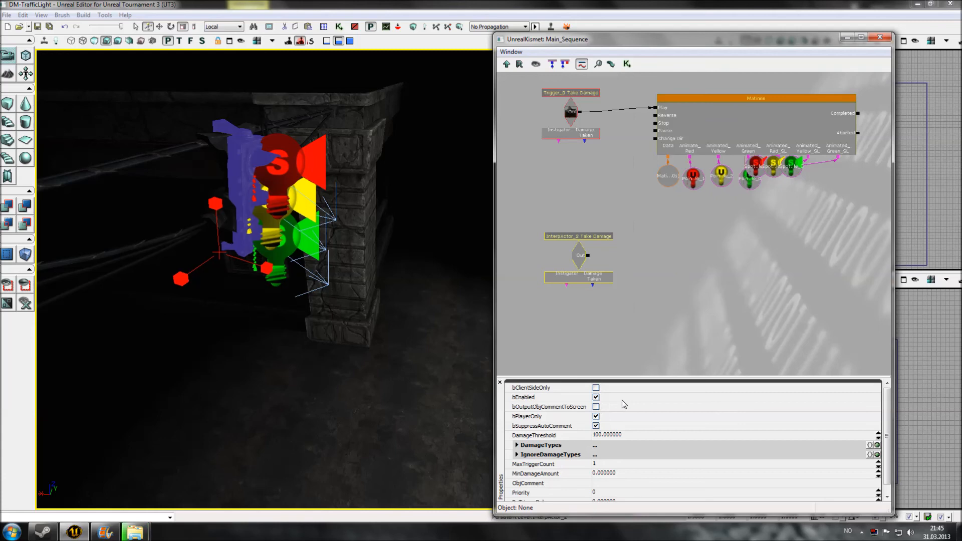
Set the new event's DamageThreshold to 1, connect its Out to the Matinee's Stop input, and close Kismet
{"action": "left_click", "coordinate": [609, 436]}
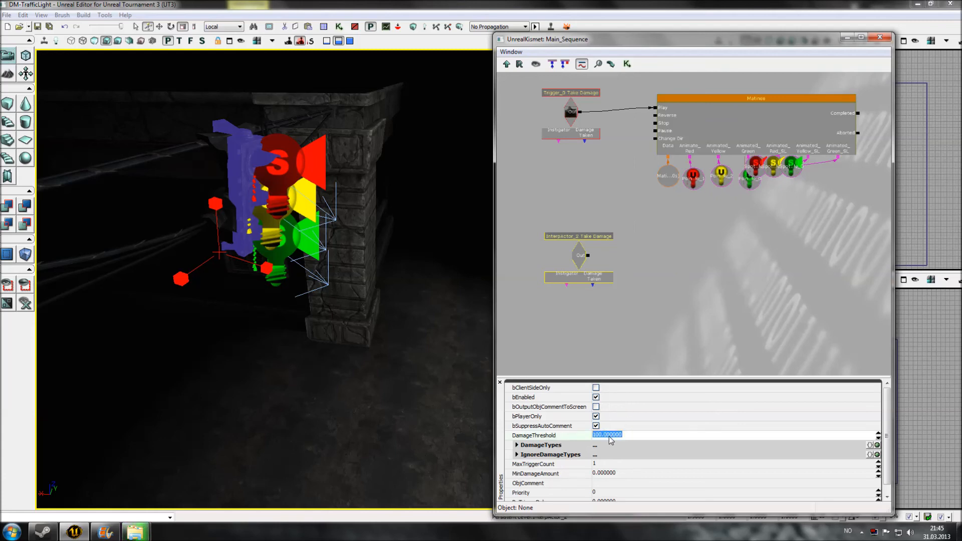
{"action": "type", "text": "1"}
{"action": "key", "text": "Return"}
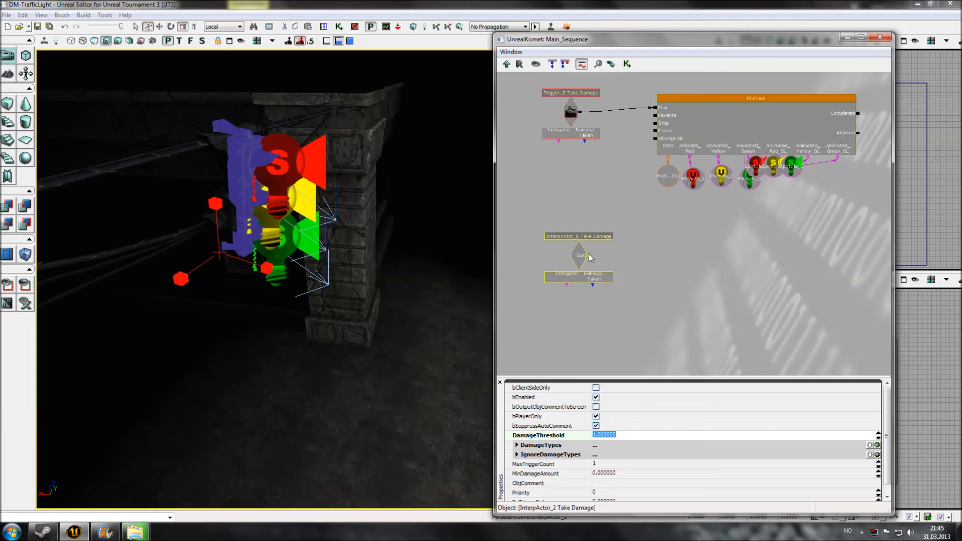
{"action": "left_click_drag", "start_coordinate": [588, 255], "coordinate": [655, 122]}
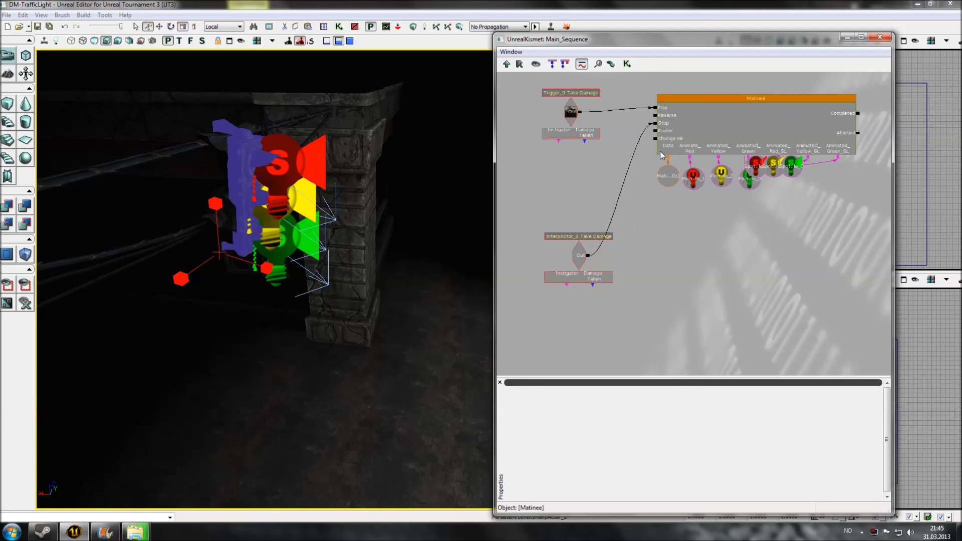
{"action": "left_click", "coordinate": [880, 37]}
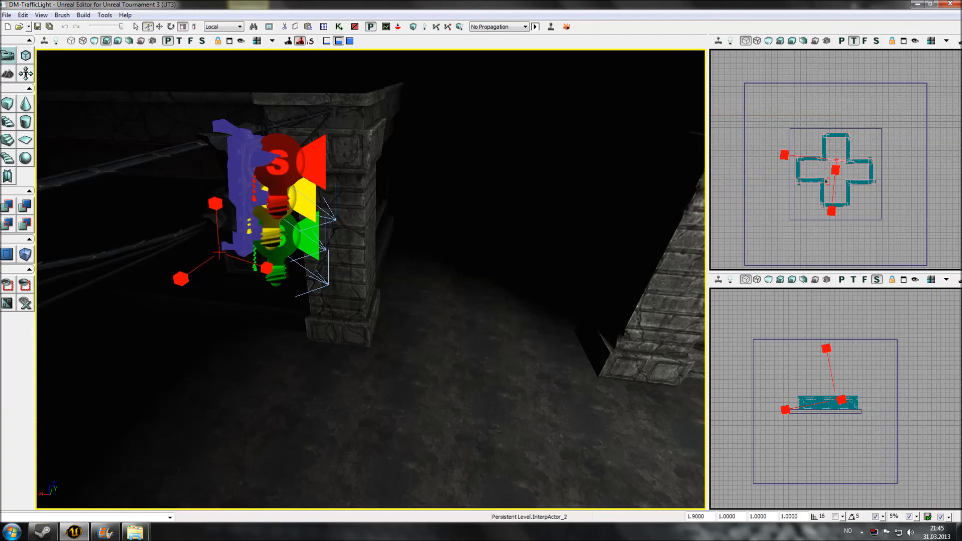
Play-test from the street, shooting the pillar trigger to start the lights and the traffic light to test stopping them
{"action": "left_click_drag", "start_coordinate": [429, 315], "coordinate": [429, 361]}
{"action": "left_click", "coordinate": [429, 315]}
{"action": "right_click", "coordinate": [429, 315]}
{"action": "left_click", "coordinate": [468, 495]}
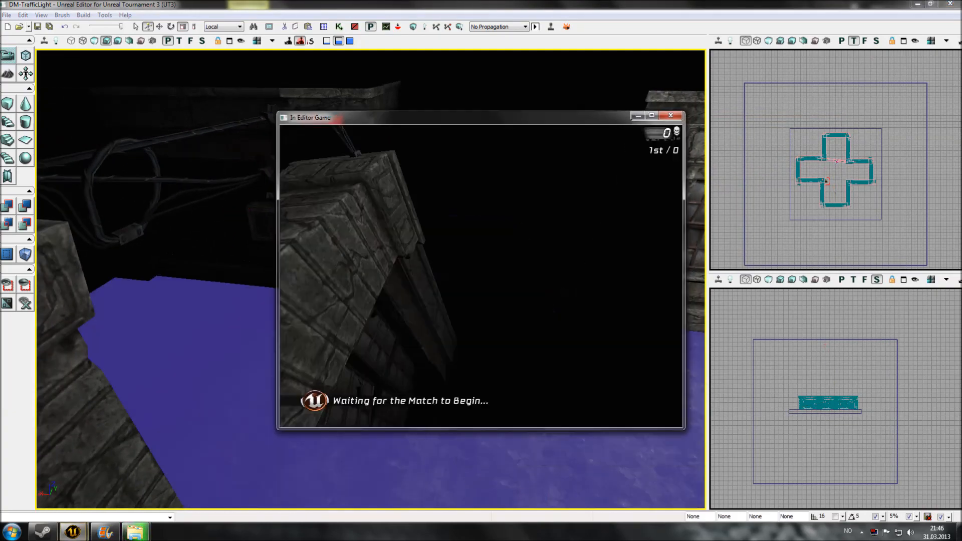
{"action": "key", "text": "w"}
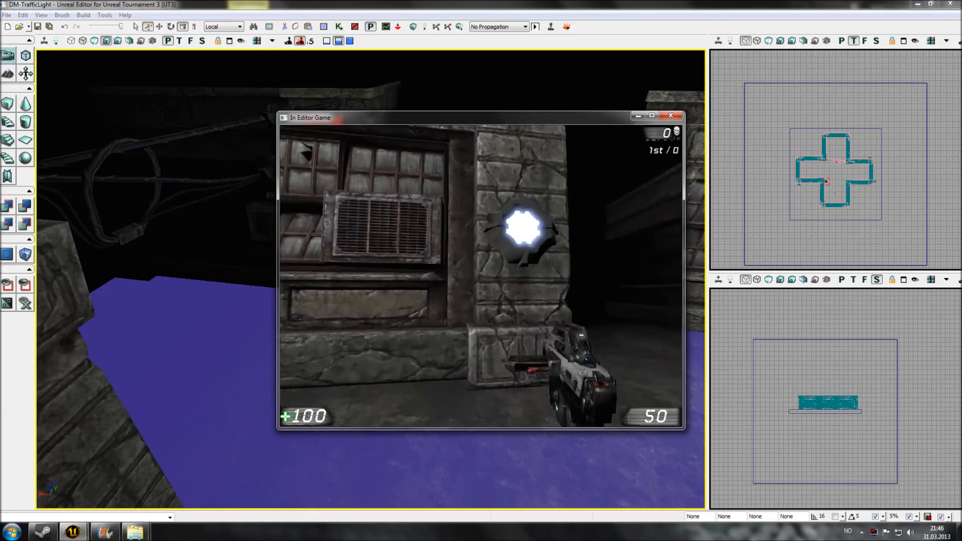
{"action": "left_click", "coordinate": [481, 276]}
{"action": "left_click", "coordinate": [481, 276]}
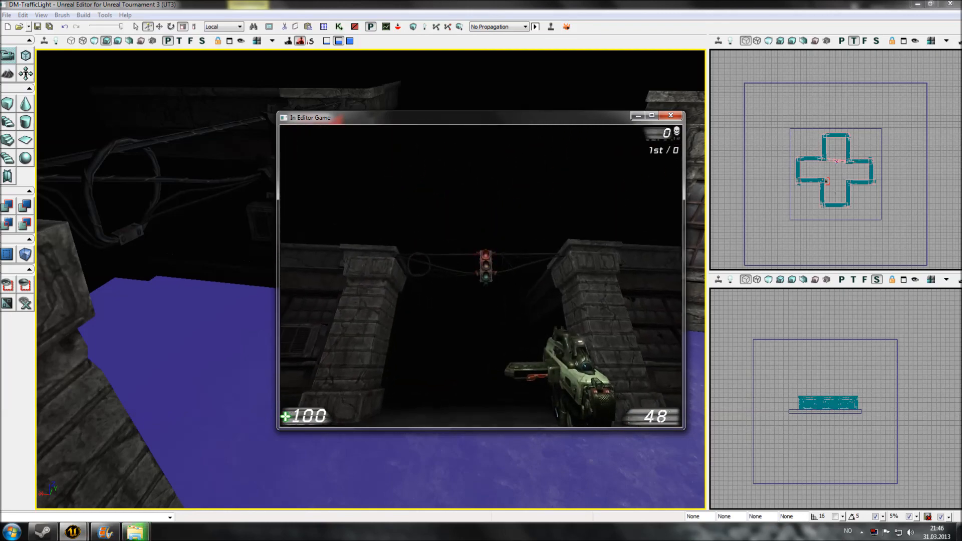
{"action": "left_click", "coordinate": [481, 276]}
{"action": "left_click", "coordinate": [481, 276]}
{"action": "left_click", "coordinate": [480, 276]}
{"action": "key", "text": "s"}
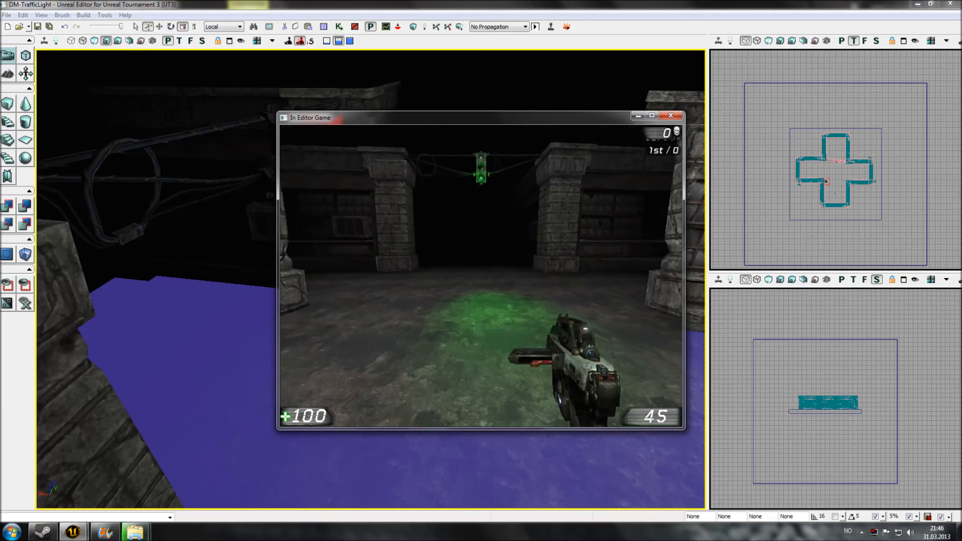